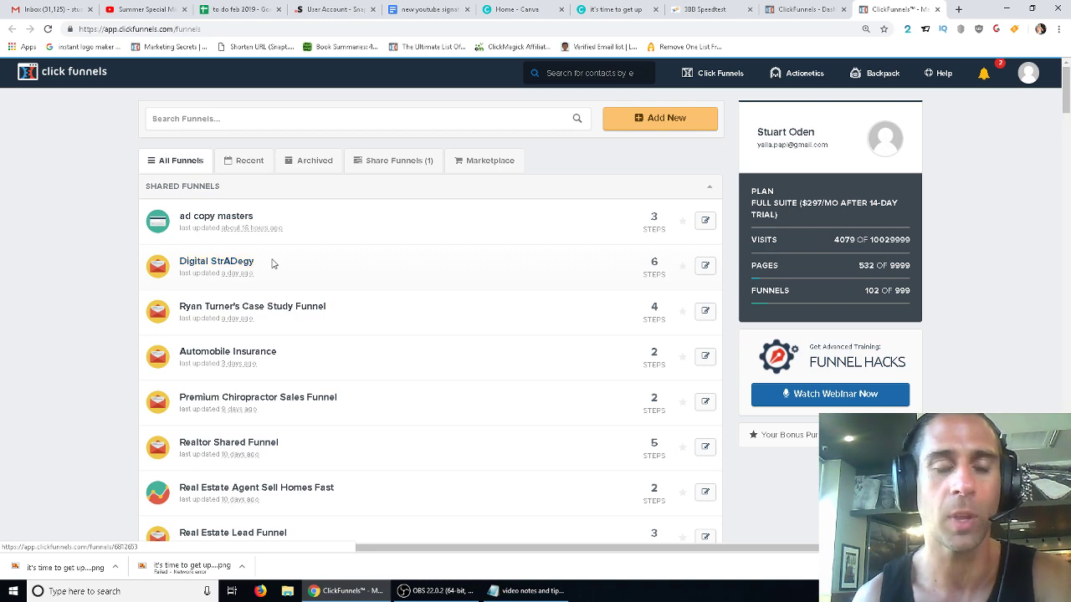
Step: Scroll down through the funnel list and return to the top
{"action": "scroll", "coordinate": [540, 242], "scroll_direction": "down", "scroll_amount": 3}
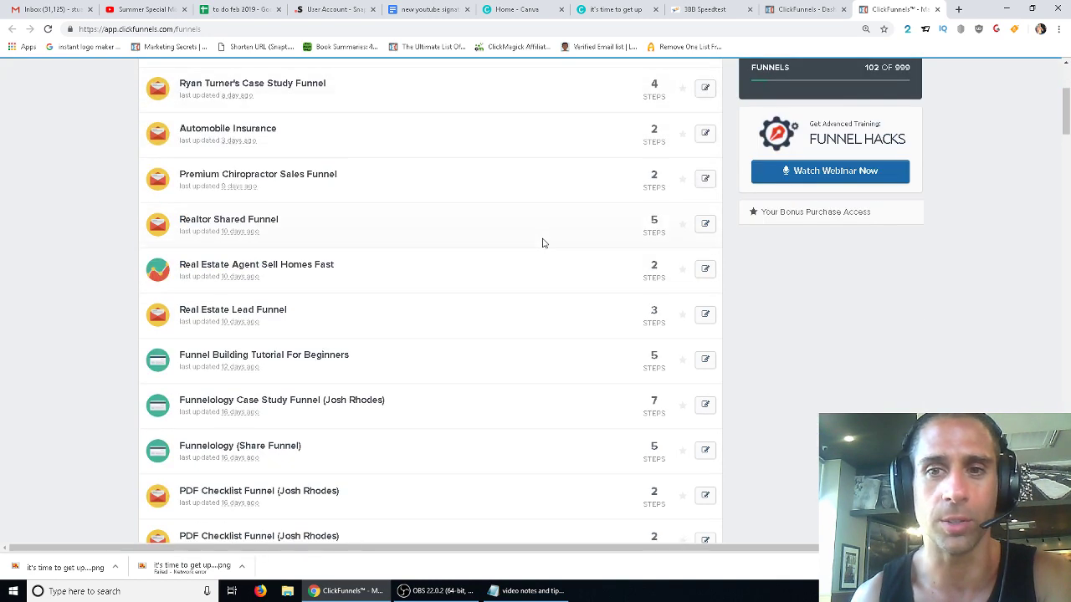
{"action": "scroll", "coordinate": [541, 242], "scroll_direction": "down", "scroll_amount": 4}
{"action": "scroll", "coordinate": [541, 243], "scroll_direction": "down", "scroll_amount": 5}
{"action": "scroll", "coordinate": [542, 242], "scroll_direction": "down", "scroll_amount": 5}
{"action": "scroll", "coordinate": [542, 241], "scroll_direction": "down", "scroll_amount": 5}
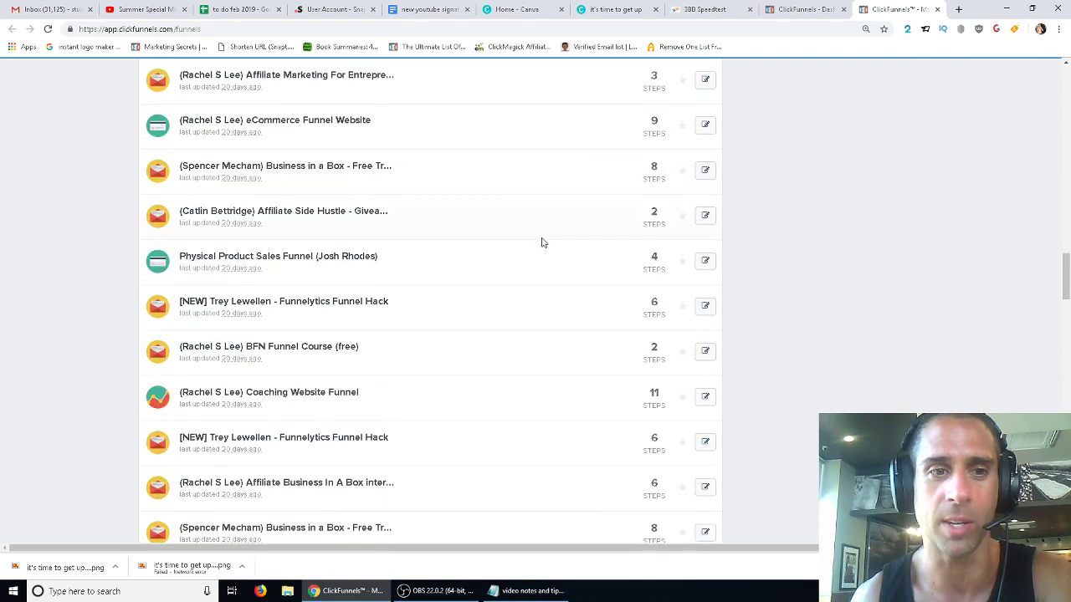
{"action": "scroll", "coordinate": [541, 240], "scroll_direction": "down", "scroll_amount": 5}
{"action": "scroll", "coordinate": [541, 239], "scroll_direction": "down", "scroll_amount": 5}
{"action": "scroll", "coordinate": [541, 239], "scroll_direction": "down", "scroll_amount": 4}
{"action": "scroll", "coordinate": [539, 234], "scroll_direction": "down", "scroll_amount": 5}
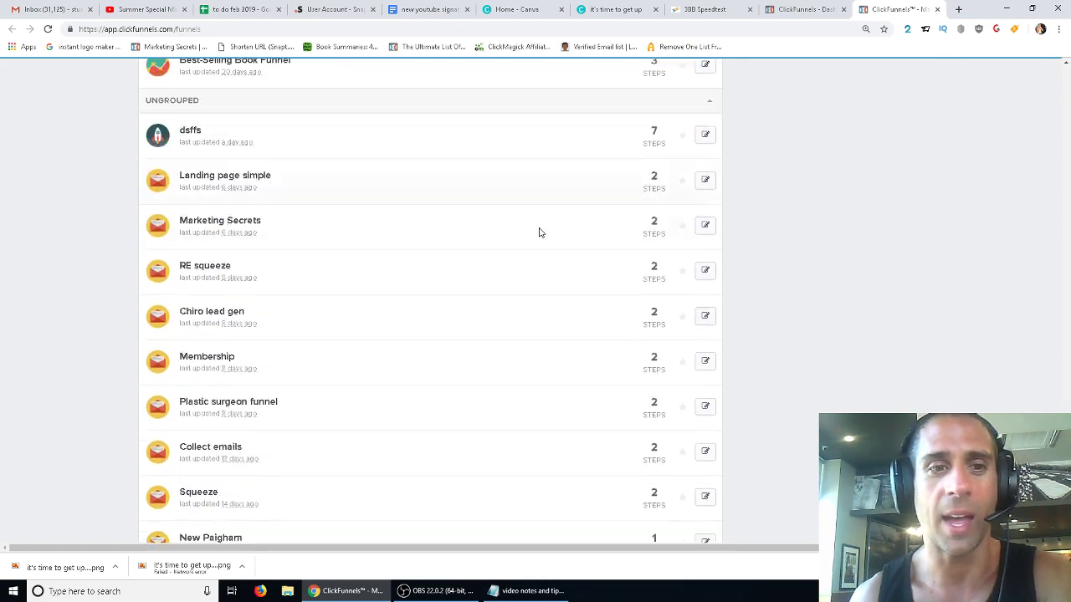
{"action": "scroll", "coordinate": [540, 233], "scroll_direction": "down", "scroll_amount": 5}
{"action": "scroll", "coordinate": [494, 294], "scroll_direction": "up", "scroll_amount": 3}
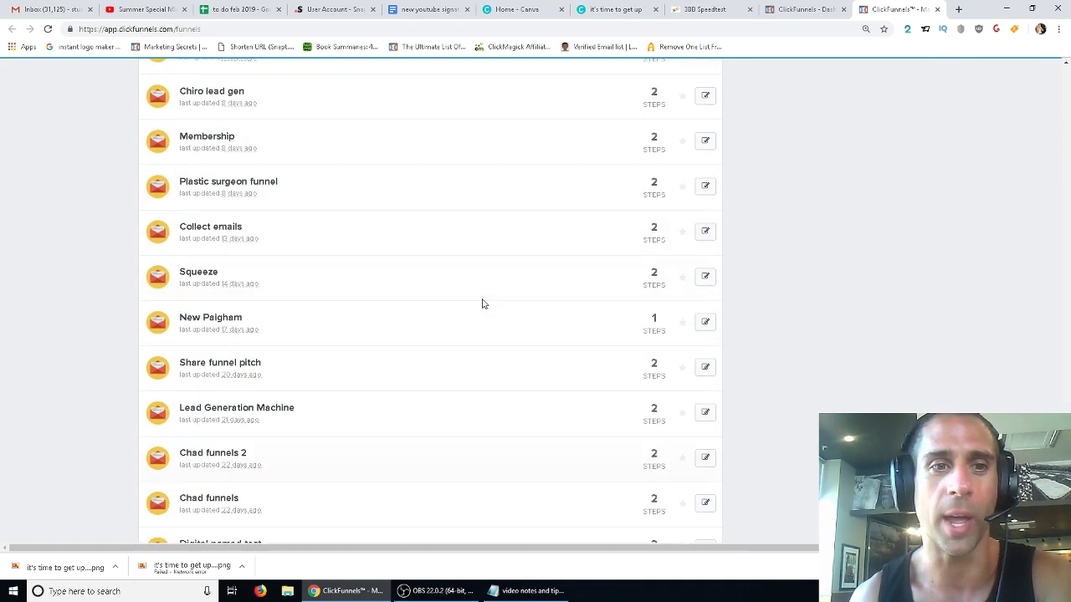
{"action": "scroll", "coordinate": [483, 301], "scroll_direction": "up", "scroll_amount": 4}
{"action": "scroll", "coordinate": [484, 300], "scroll_direction": "up", "scroll_amount": 1}
{"action": "scroll", "coordinate": [484, 298], "scroll_direction": "up", "scroll_amount": 3}
{"action": "scroll", "coordinate": [486, 296], "scroll_direction": "up", "scroll_amount": 3}
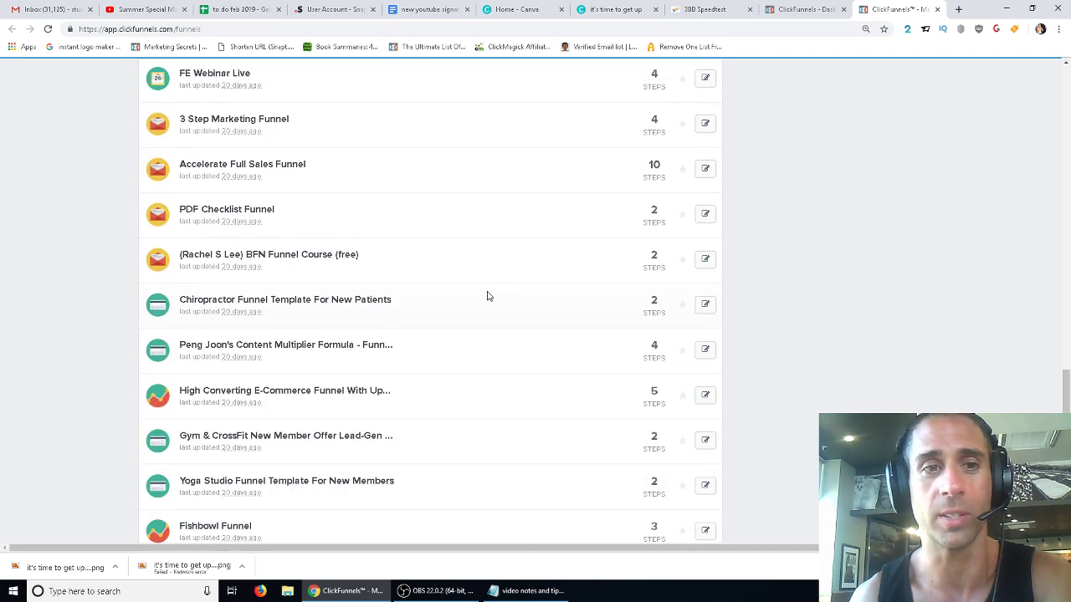
{"action": "scroll", "coordinate": [491, 286], "scroll_direction": "up", "scroll_amount": 5}
{"action": "scroll", "coordinate": [501, 278], "scroll_direction": "up", "scroll_amount": 5}
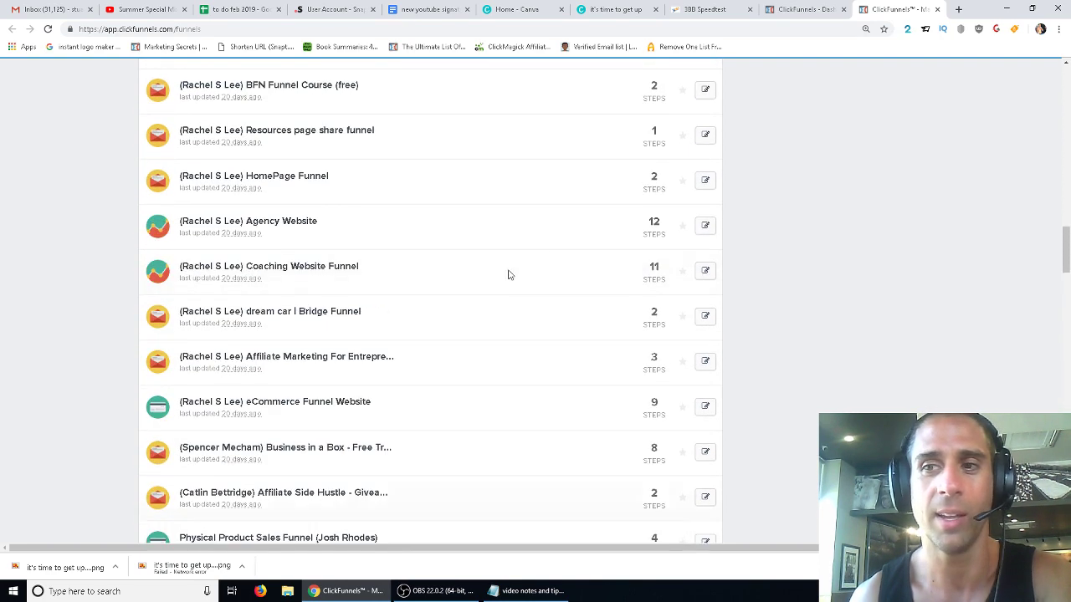
{"action": "left_click", "coordinate": [1069, 82]}
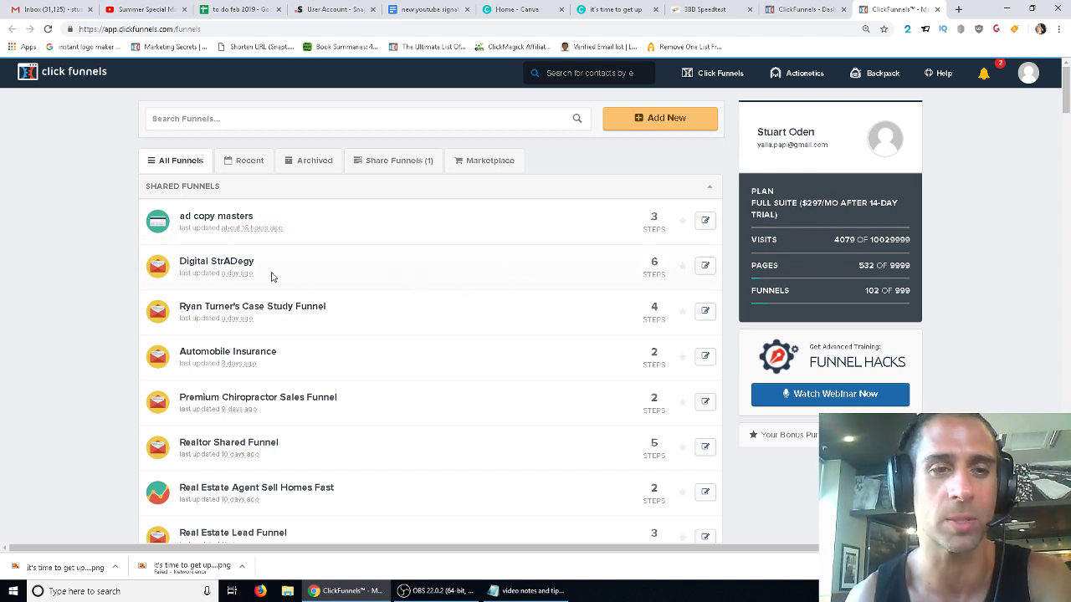
Step: Open the Digital StrADegy funnel in a new tab and view its home page step
{"action": "left_click", "coordinate": [233, 263], "text": "ctrl"}
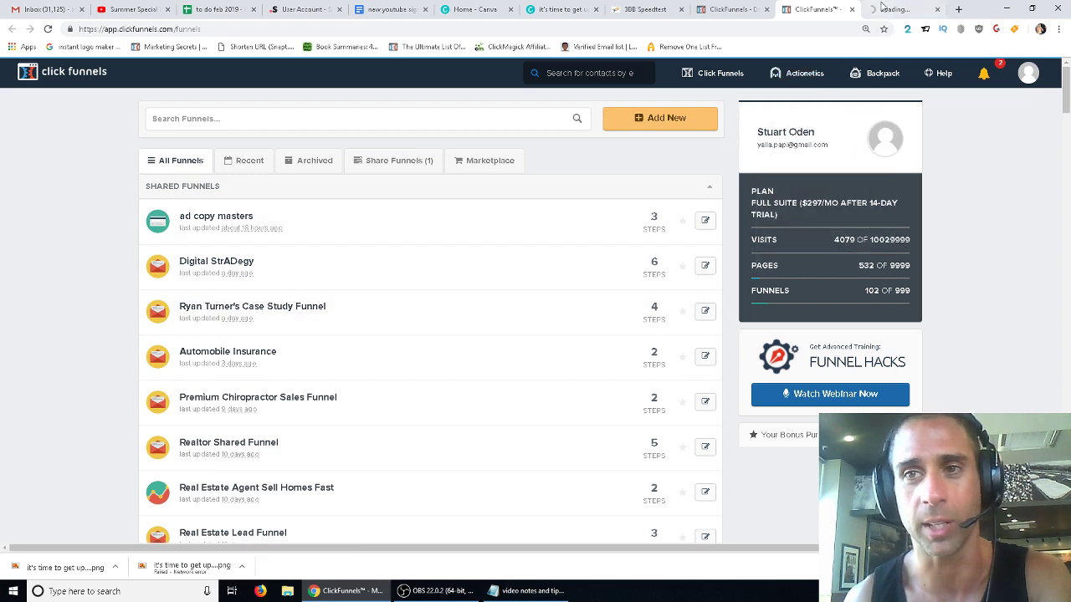
{"action": "key", "text": "ctrl+Tab"}
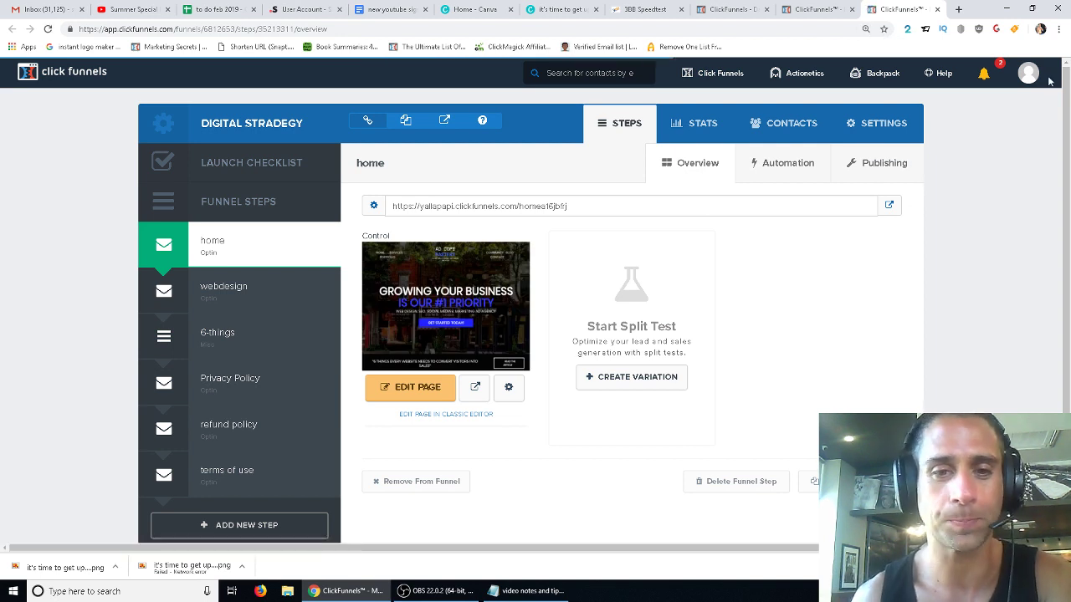
{"action": "left_click", "coordinate": [425, 386]}
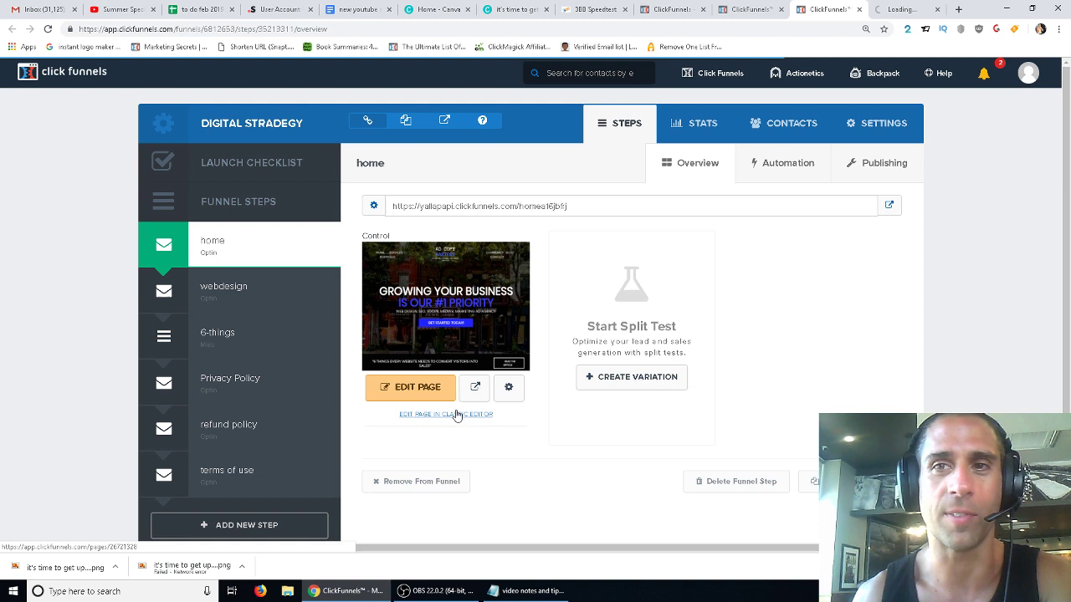
Step: Preview the Digital StrADegy home page in the editor, showing the Ad Copy Masters hero
{"action": "left_click", "coordinate": [891, 10]}
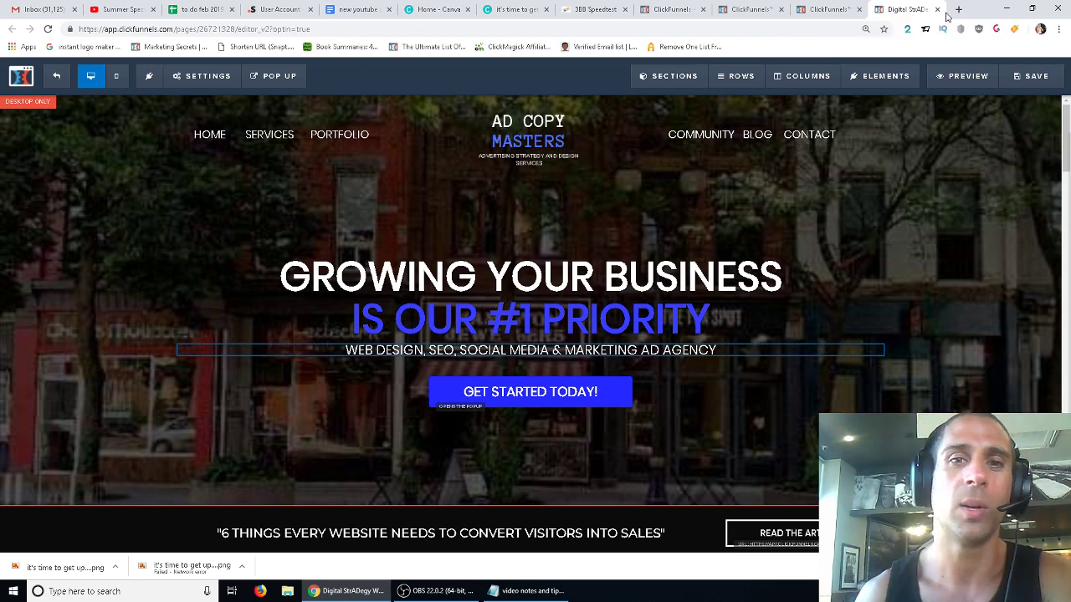
{"action": "mouse_move", "coordinate": [696, 221]}
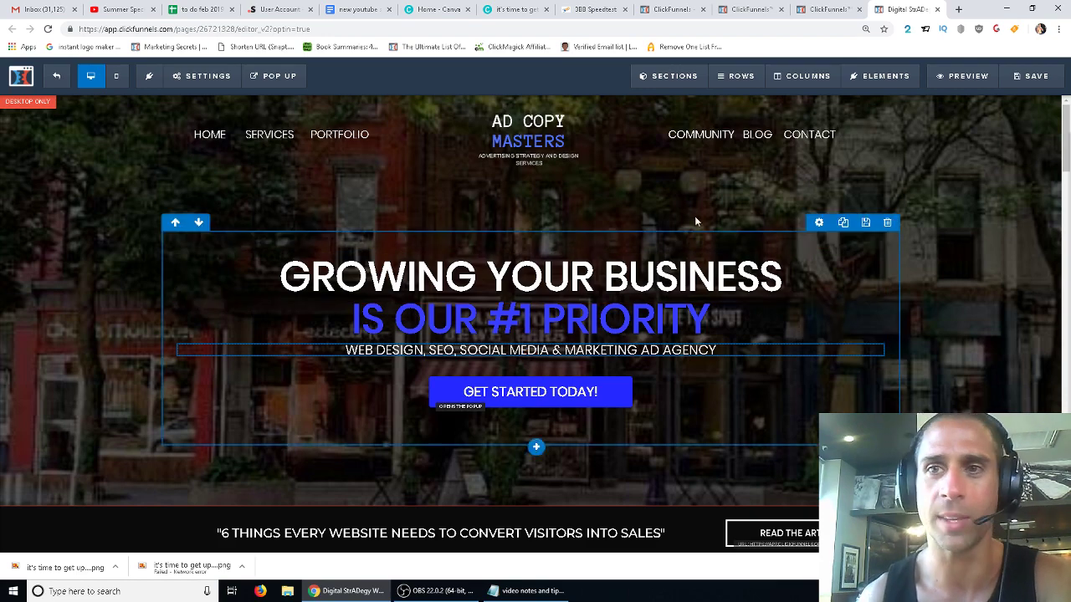
{"action": "left_click", "coordinate": [970, 77]}
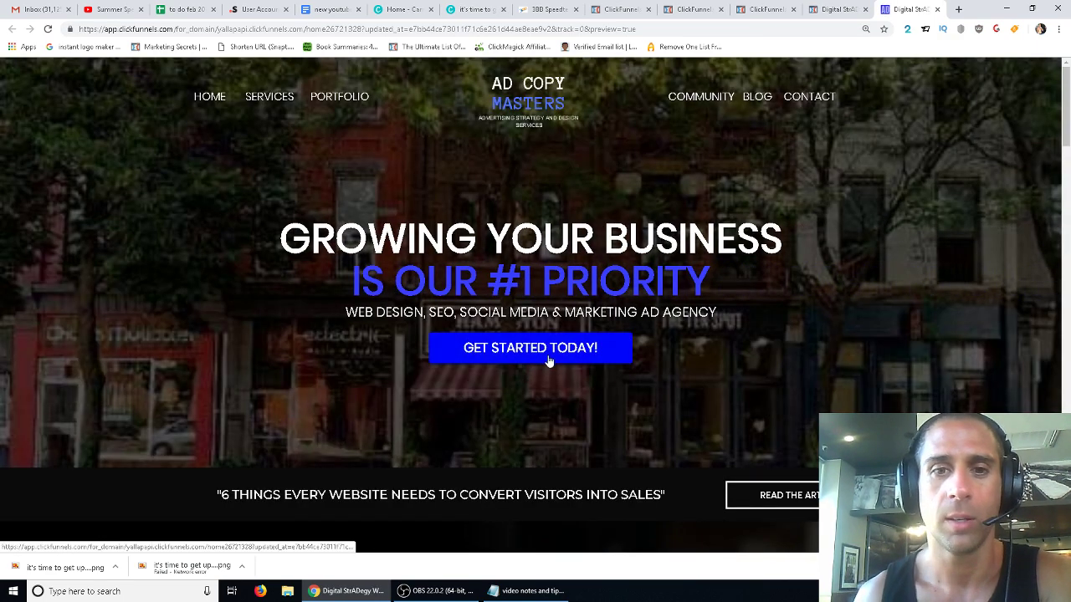
{"action": "left_click", "coordinate": [550, 361]}
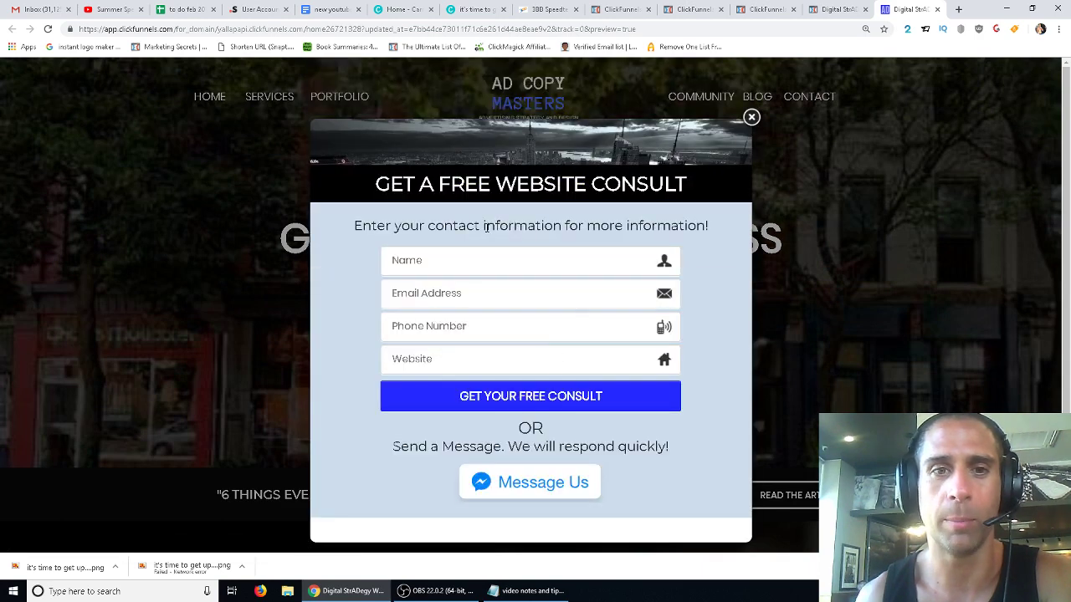
{"action": "left_click_drag", "start_coordinate": [385, 226], "coordinate": [618, 247]}
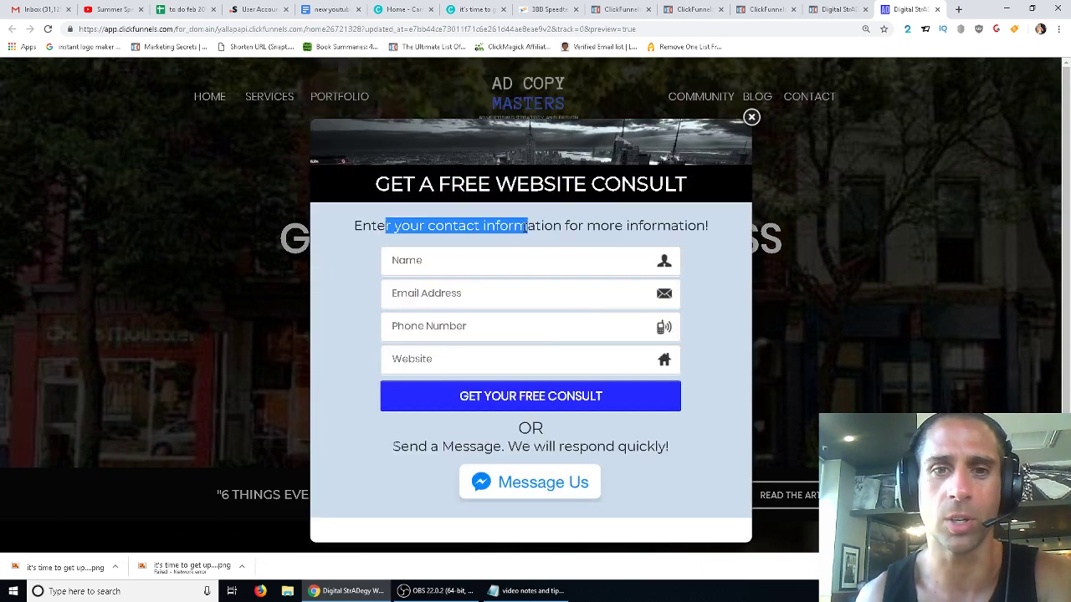
{"action": "left_click", "coordinate": [630, 290]}
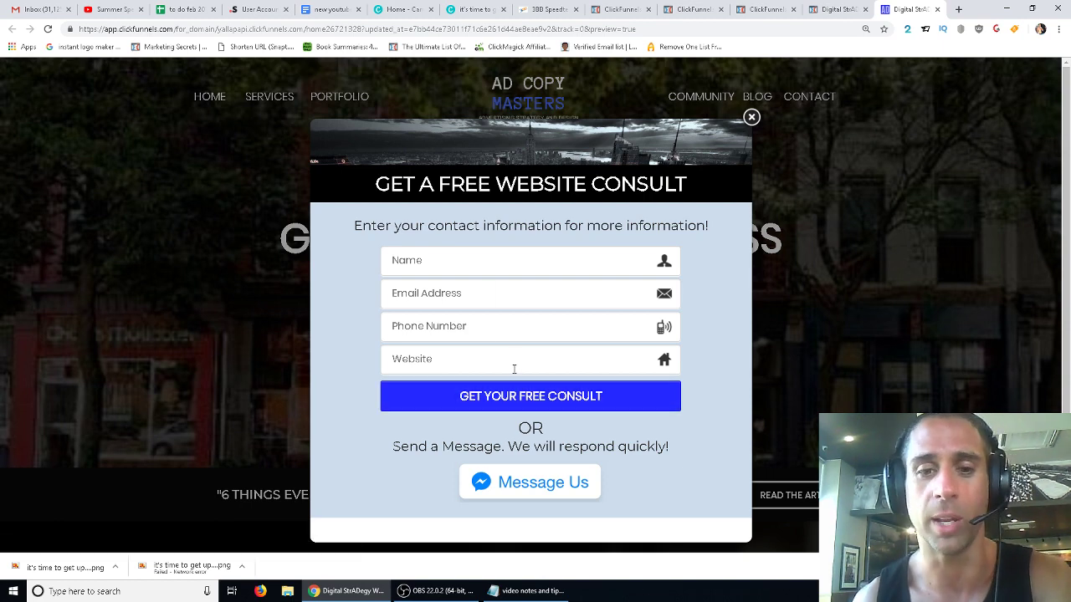
{"action": "left_click", "coordinate": [516, 492]}
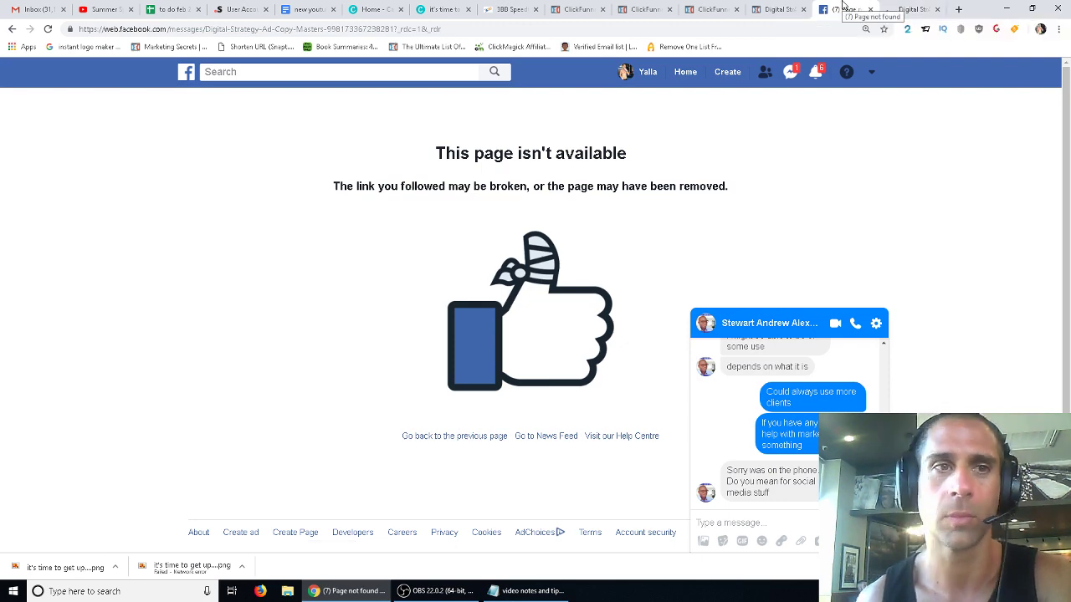
{"action": "left_click", "coordinate": [870, 9]}
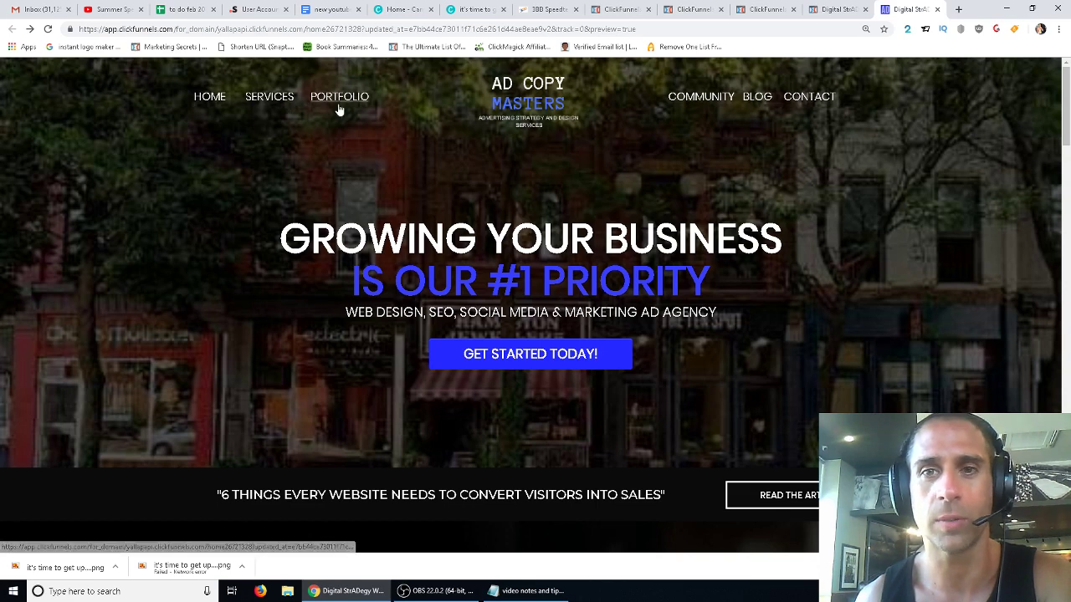
{"action": "scroll", "coordinate": [845, 408], "scroll_direction": "down", "scroll_amount": 1}
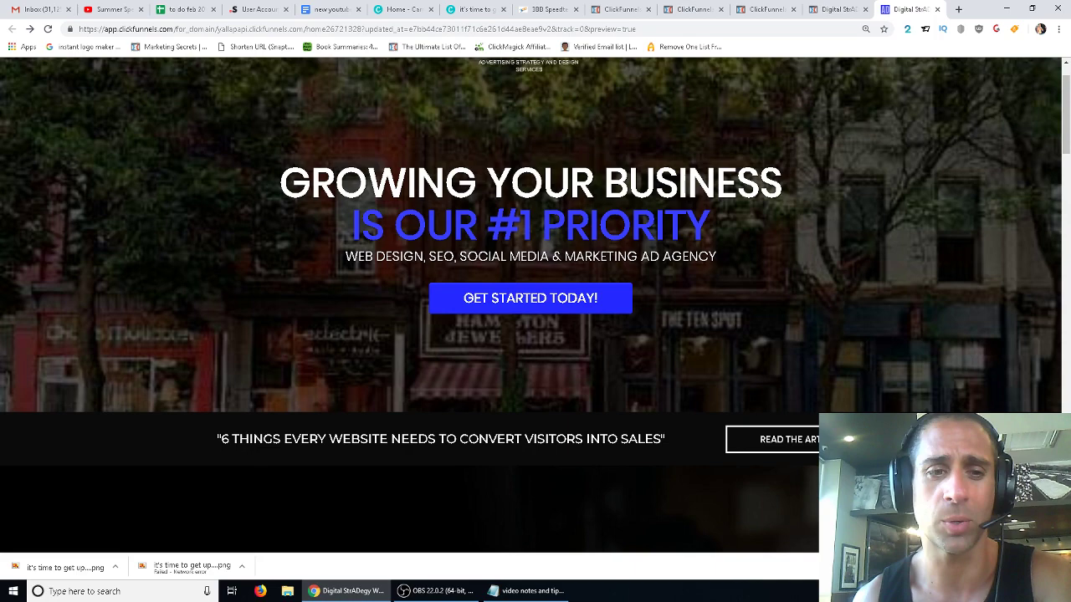
Step: Open the '6 Things' article and highlight its chat and lead capture paragraphs
{"action": "left_click", "coordinate": [763, 439]}
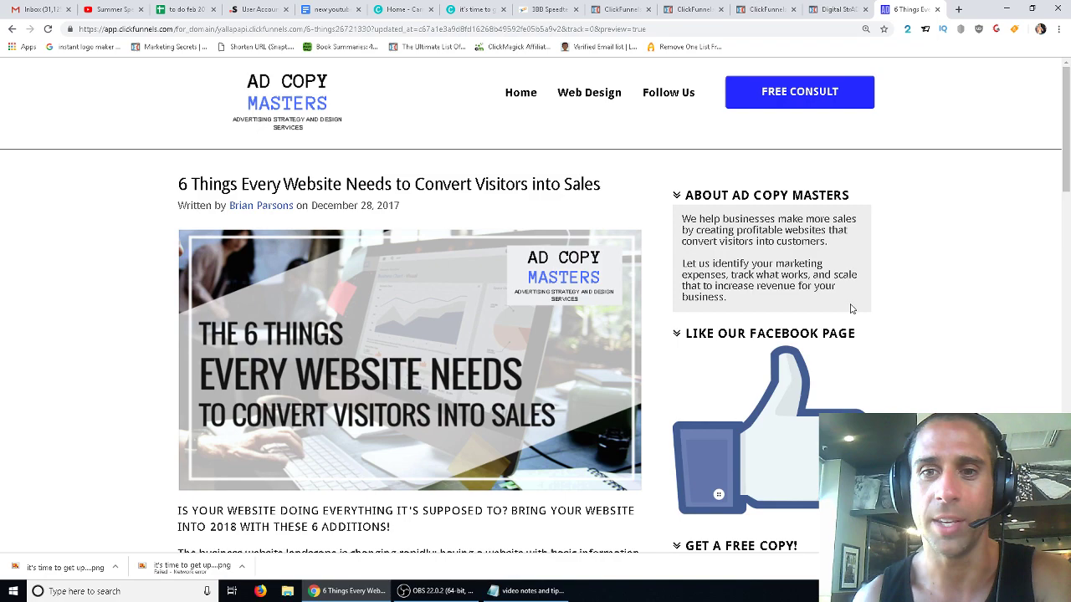
{"action": "scroll", "coordinate": [874, 385], "scroll_direction": "down", "scroll_amount": 2}
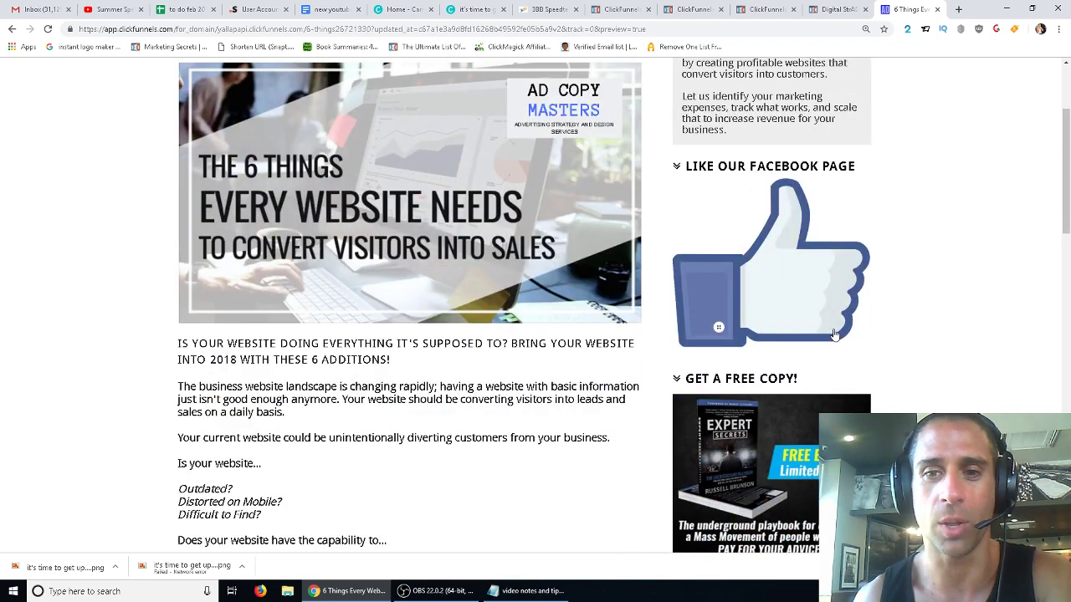
{"action": "scroll", "coordinate": [742, 375], "scroll_direction": "down", "scroll_amount": 2}
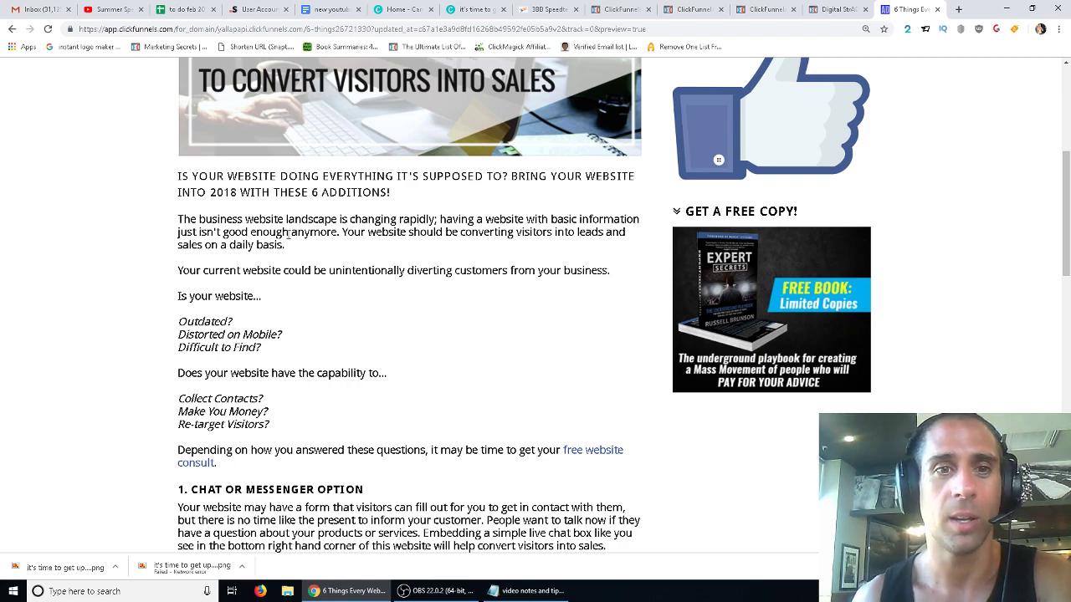
{"action": "left_click_drag", "start_coordinate": [200, 178], "coordinate": [381, 377]}
{"action": "scroll", "coordinate": [375, 377], "scroll_direction": "down", "scroll_amount": 3}
{"action": "left_click_drag", "start_coordinate": [270, 294], "coordinate": [376, 389]}
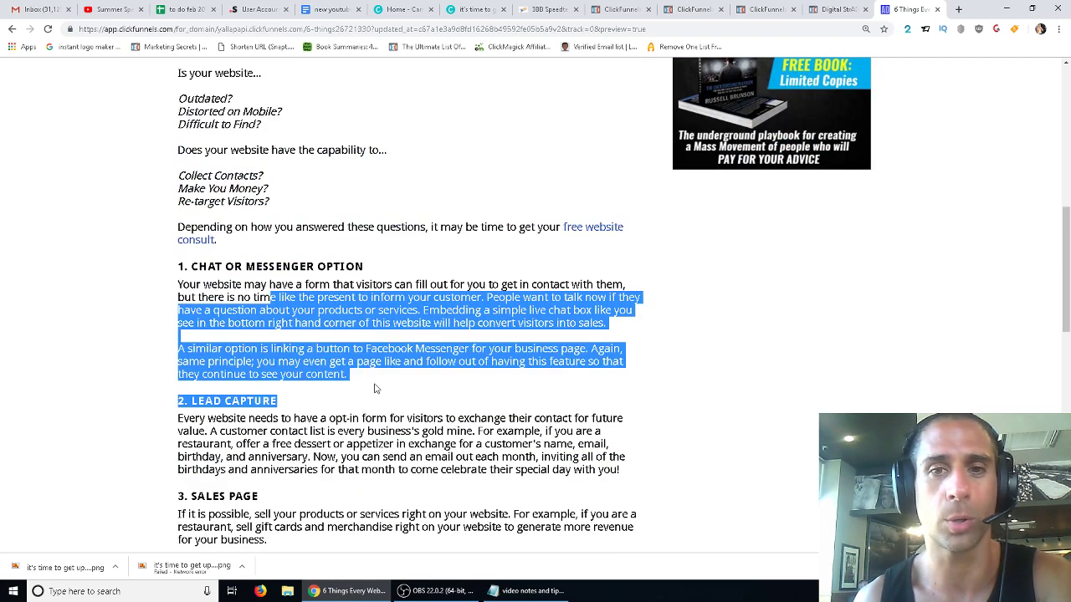
{"action": "scroll", "coordinate": [404, 400], "scroll_direction": "down", "scroll_amount": 2}
{"action": "mouse_move", "coordinate": [335, 346]}
{"action": "left_mouse_down"}
{"action": "mouse_move", "coordinate": [277, 400]}
{"action": "mouse_move", "coordinate": [426, 413]}
{"action": "left_mouse_up"}
{"action": "scroll", "coordinate": [426, 412], "scroll_direction": "down", "scroll_amount": 3}
{"action": "mouse_move", "coordinate": [279, 316]}
{"action": "left_mouse_down"}
{"action": "mouse_move", "coordinate": [242, 369]}
{"action": "mouse_move", "coordinate": [387, 414]}
{"action": "left_mouse_up"}
{"action": "scroll", "coordinate": [387, 414], "scroll_direction": "down", "scroll_amount": 2}
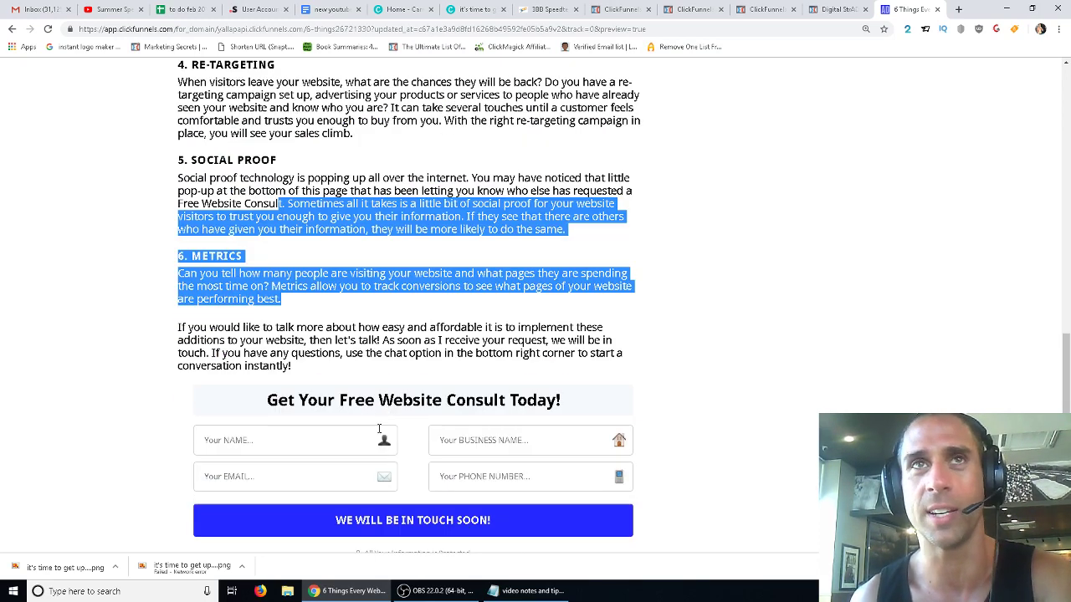
Step: Highlight the agency's footer contact details, clear it, and scroll back up
{"action": "scroll", "coordinate": [375, 439], "scroll_direction": "down", "scroll_amount": 3}
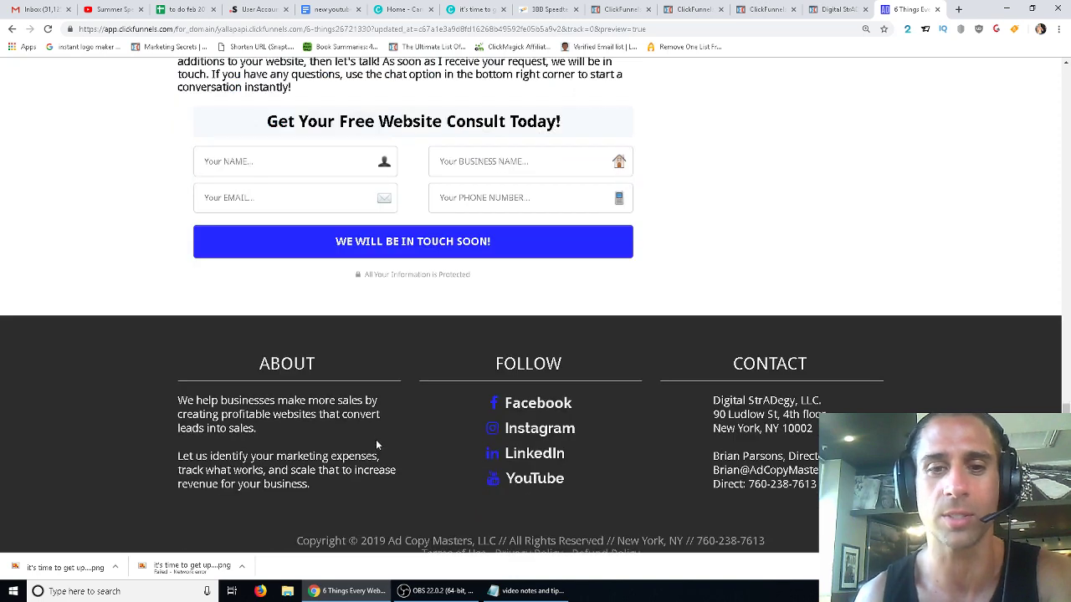
{"action": "mouse_move", "coordinate": [713, 400]}
{"action": "left_mouse_down"}
{"action": "mouse_move", "coordinate": [816, 431]}
{"action": "mouse_move", "coordinate": [812, 492]}
{"action": "left_mouse_up"}
{"action": "scroll", "coordinate": [615, 512], "scroll_direction": "down", "scroll_amount": 1}
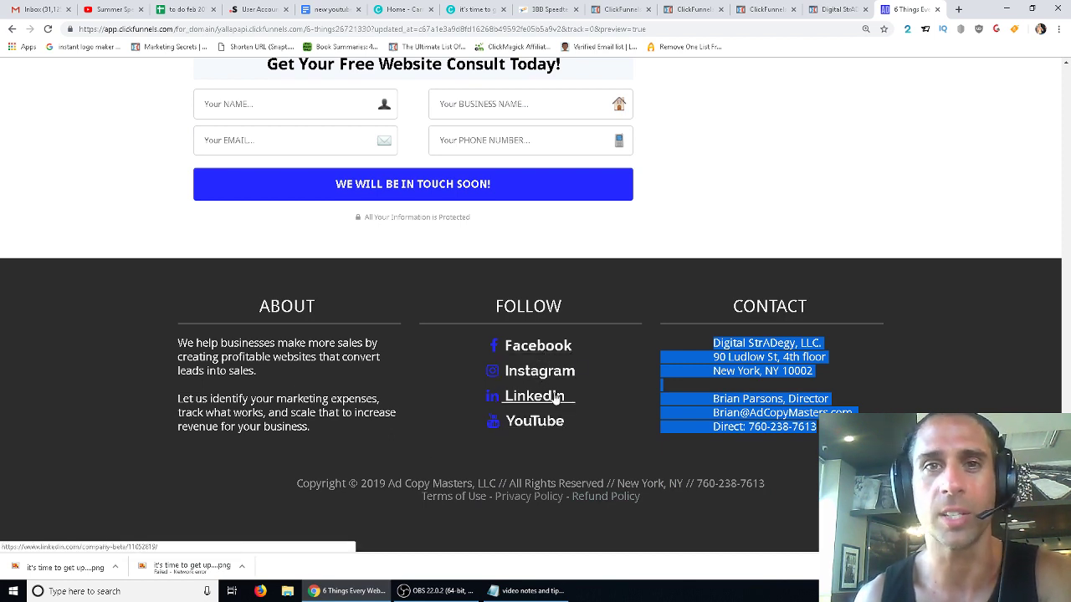
{"action": "left_click", "coordinate": [619, 457]}
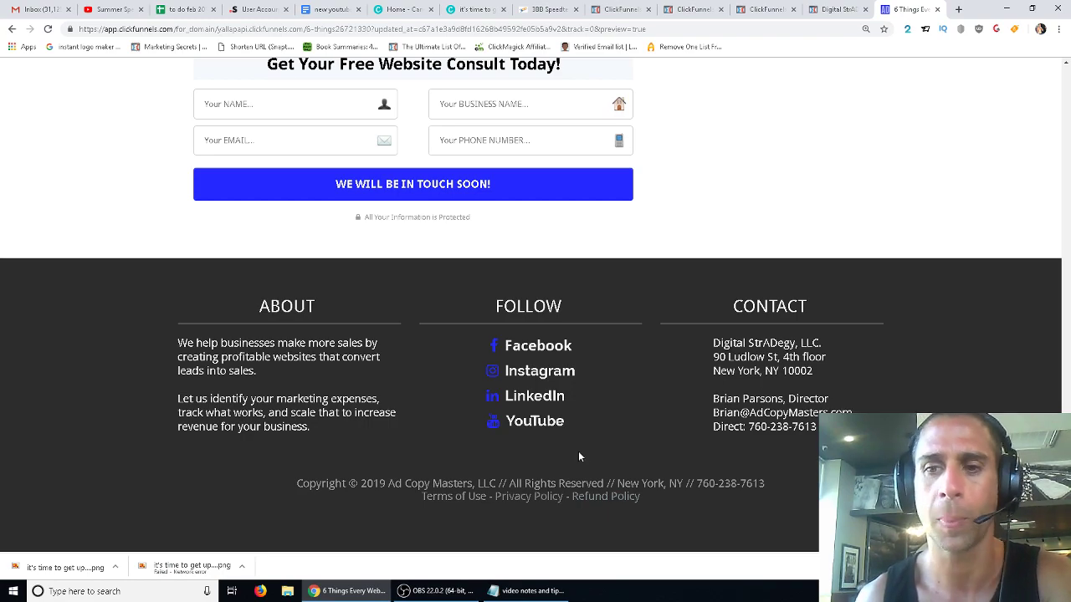
{"action": "scroll", "coordinate": [578, 450], "scroll_direction": "up", "scroll_amount": 10}
{"action": "scroll", "coordinate": [575, 435], "scroll_direction": "up", "scroll_amount": 10}
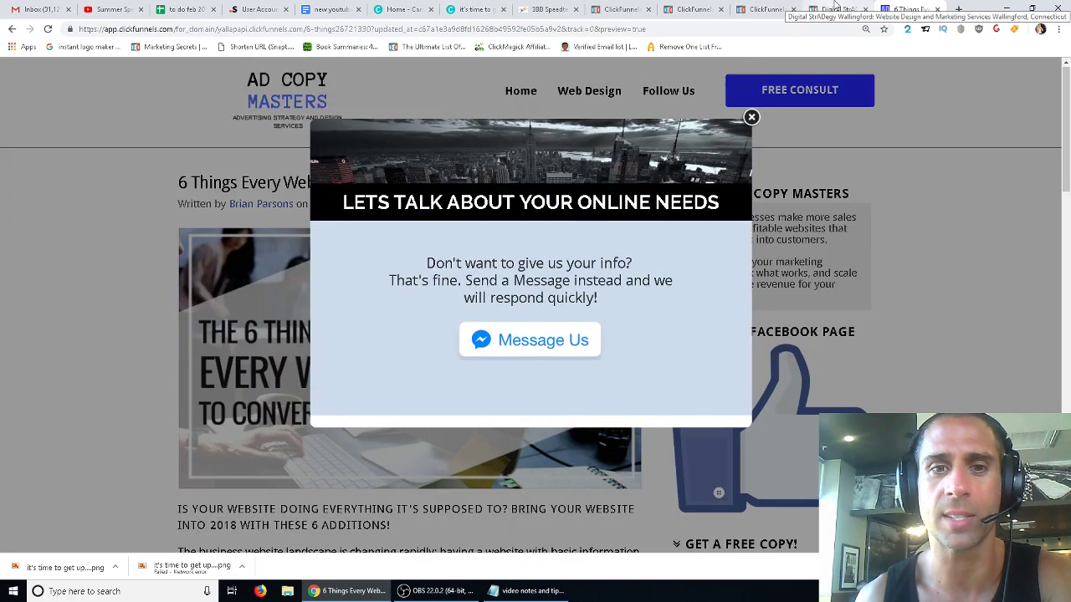
Step: In the home page editor, inspect the Branding & Design Learn More link's URL
{"action": "left_click", "coordinate": [834, 8]}
{"action": "scroll", "coordinate": [597, 402], "scroll_direction": "down", "scroll_amount": 3}
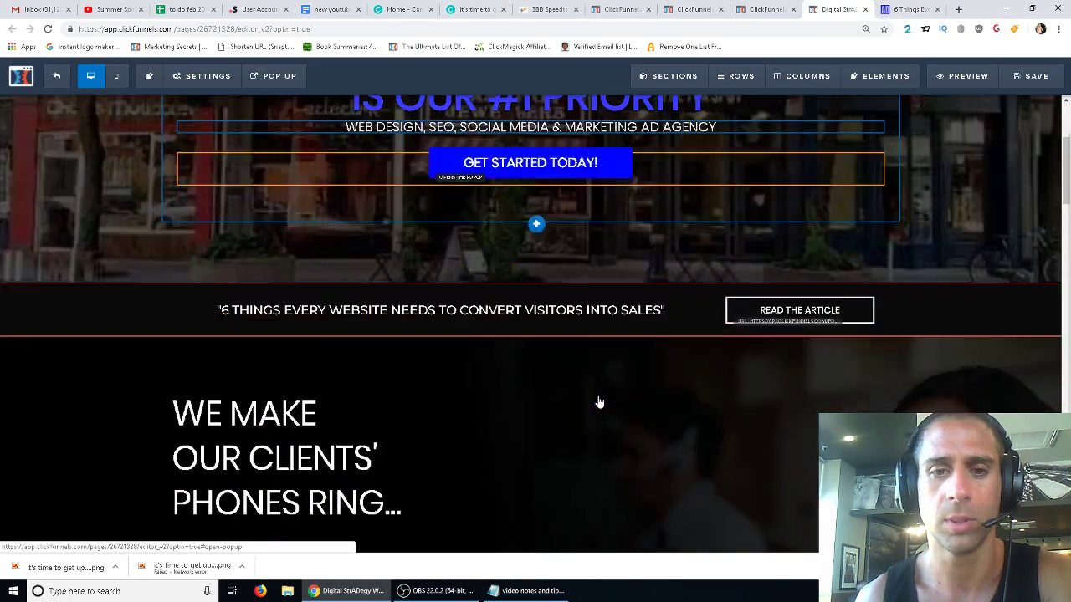
{"action": "scroll", "coordinate": [599, 403], "scroll_direction": "down", "scroll_amount": 2}
{"action": "scroll", "coordinate": [599, 402], "scroll_direction": "down", "scroll_amount": 2}
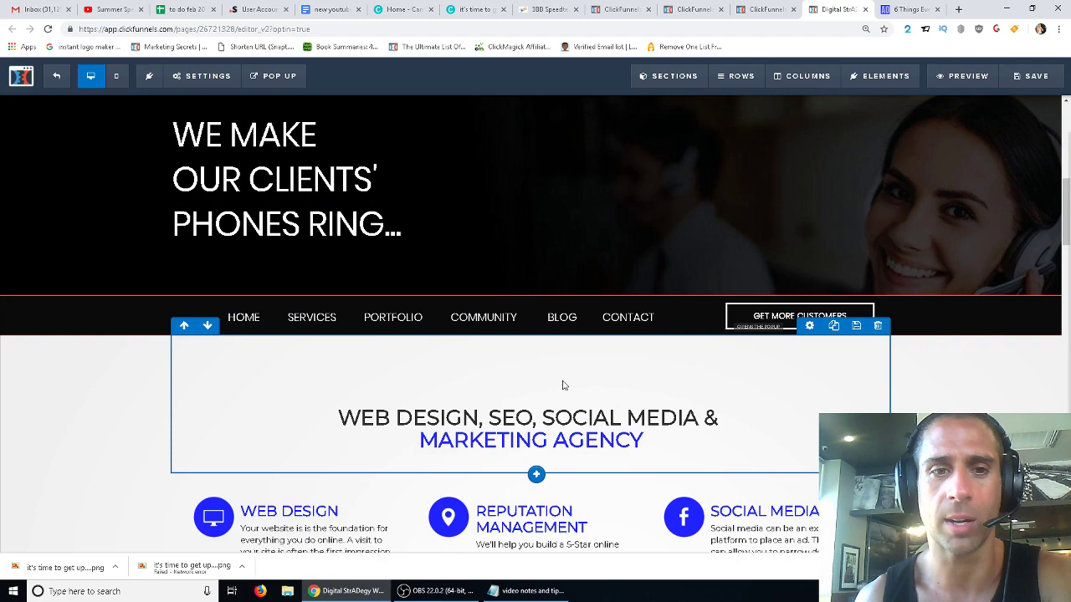
{"action": "scroll", "coordinate": [501, 404], "scroll_direction": "down", "scroll_amount": 1}
{"action": "scroll", "coordinate": [276, 369], "scroll_direction": "down", "scroll_amount": 1}
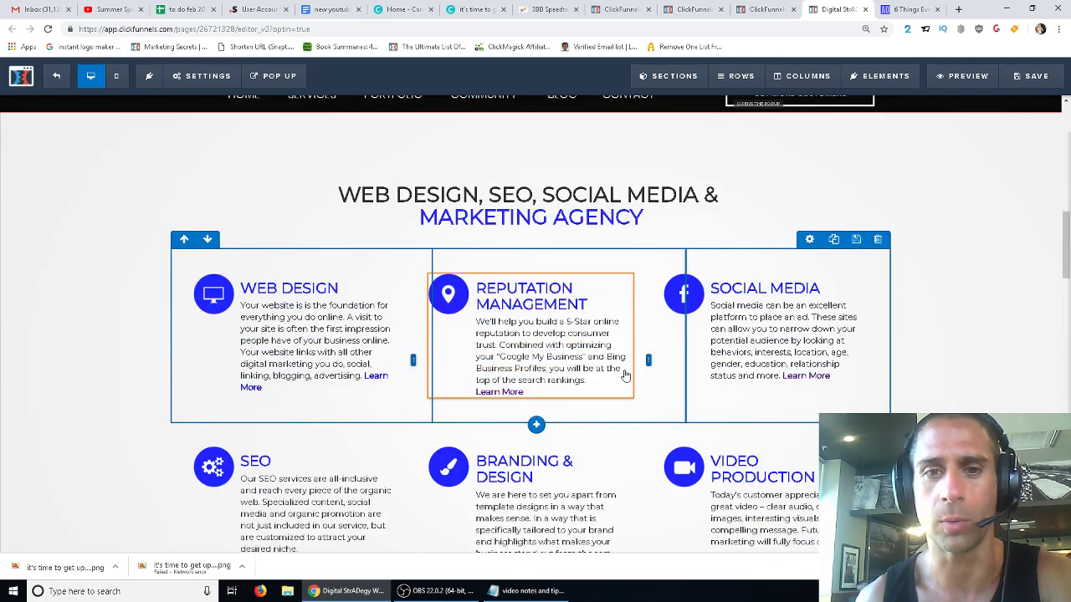
{"action": "scroll", "coordinate": [759, 360], "scroll_direction": "down", "scroll_amount": 2}
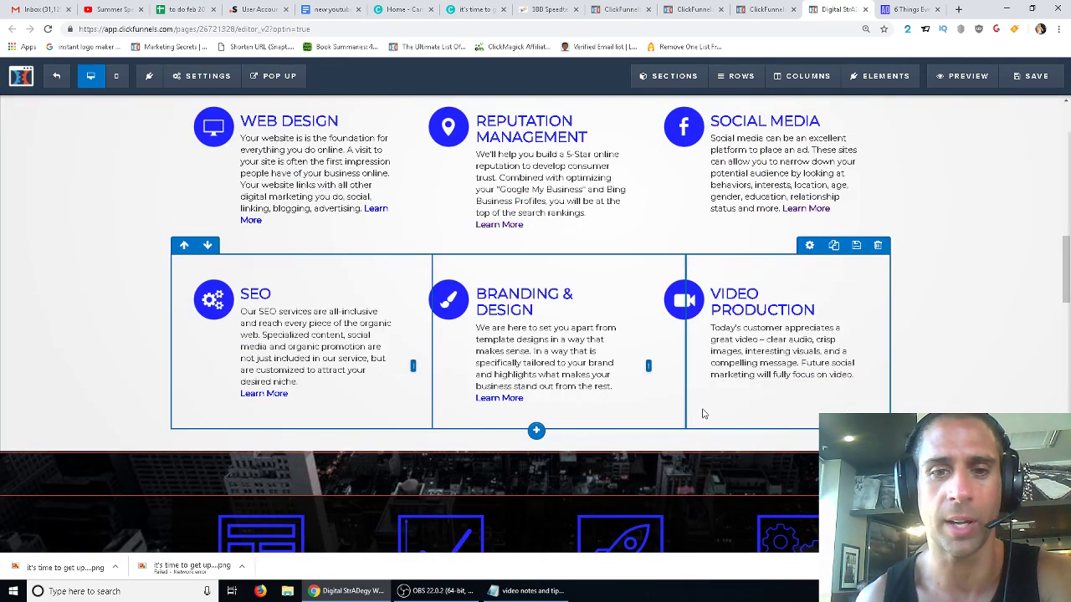
{"action": "left_click", "coordinate": [528, 400]}
{"action": "left_click", "coordinate": [512, 399]}
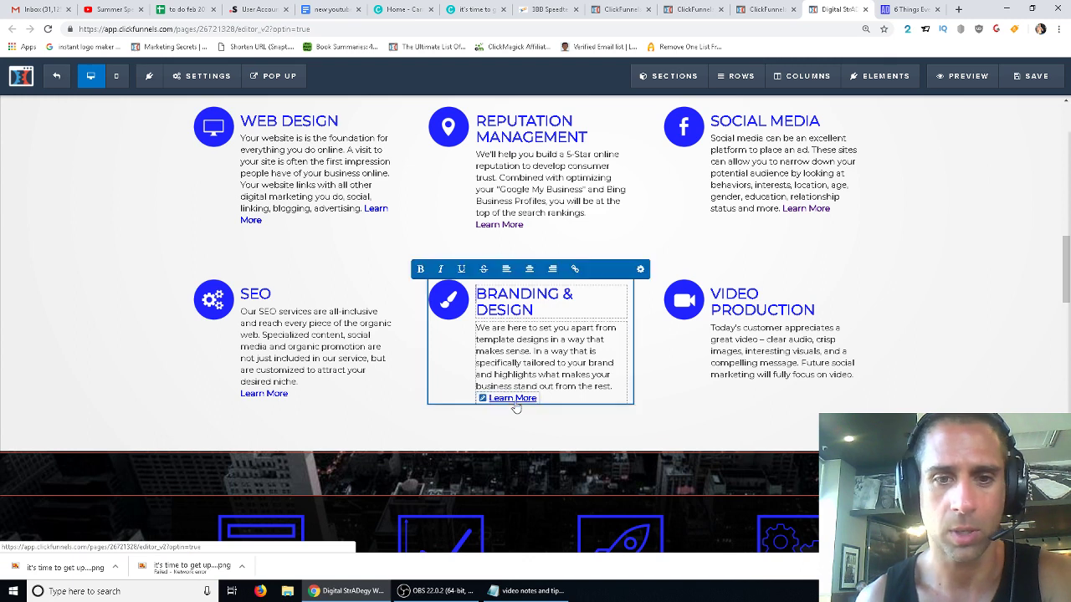
{"action": "left_click", "coordinate": [512, 401]}
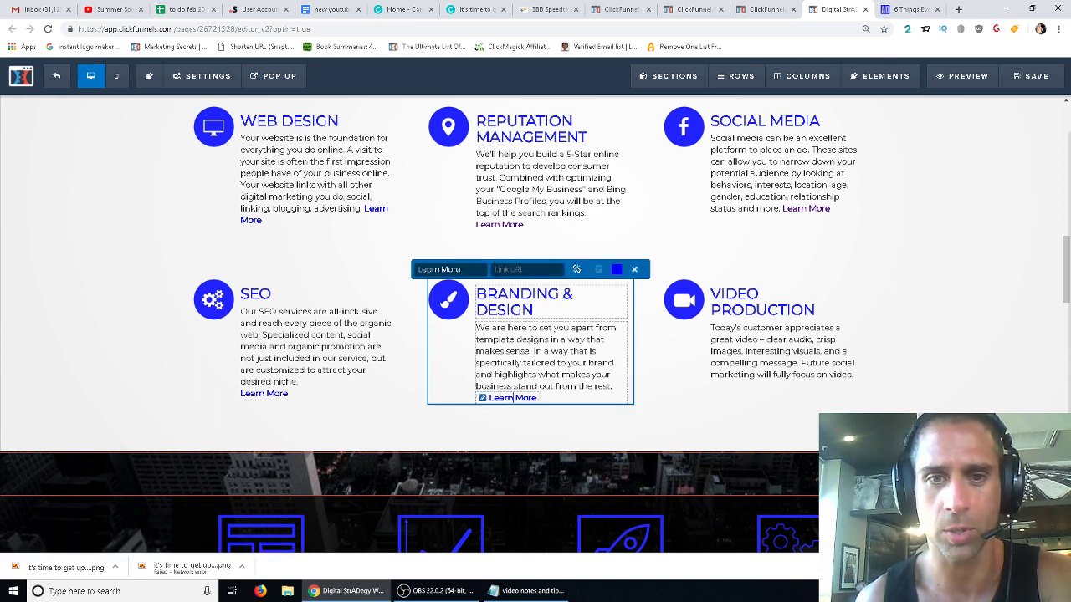
{"action": "left_click", "coordinate": [693, 454]}
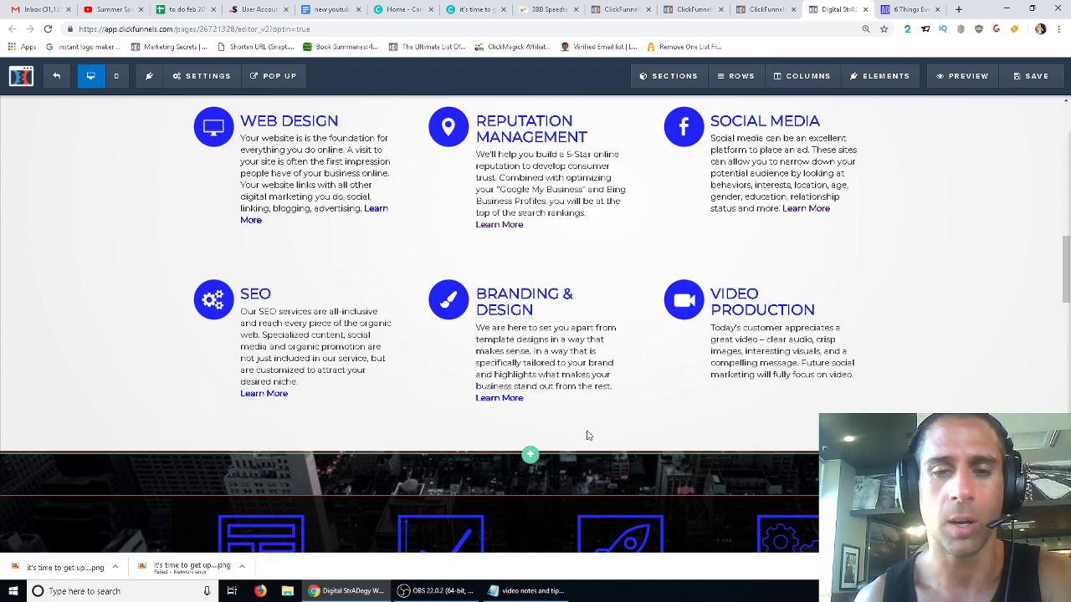
{"action": "left_click", "coordinate": [523, 402]}
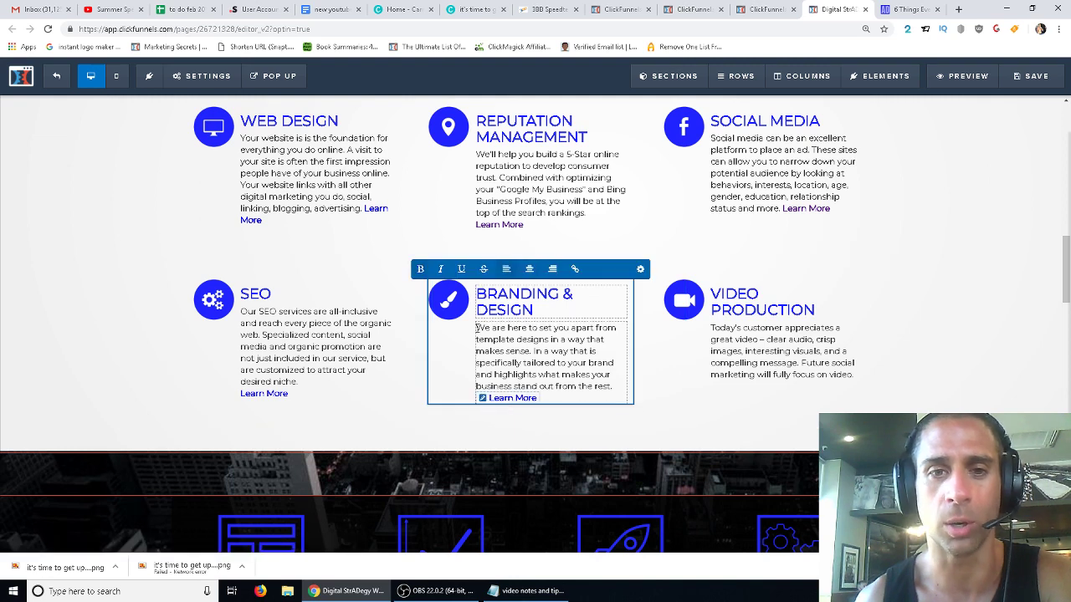
{"action": "left_click", "coordinate": [510, 407]}
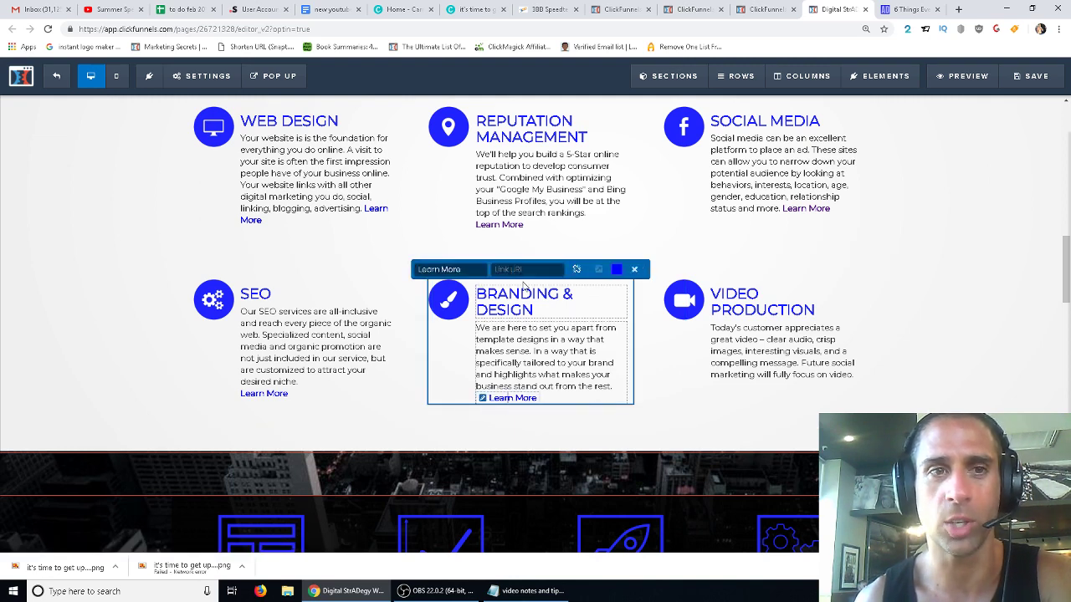
{"action": "mouse_move", "coordinate": [275, 76]}
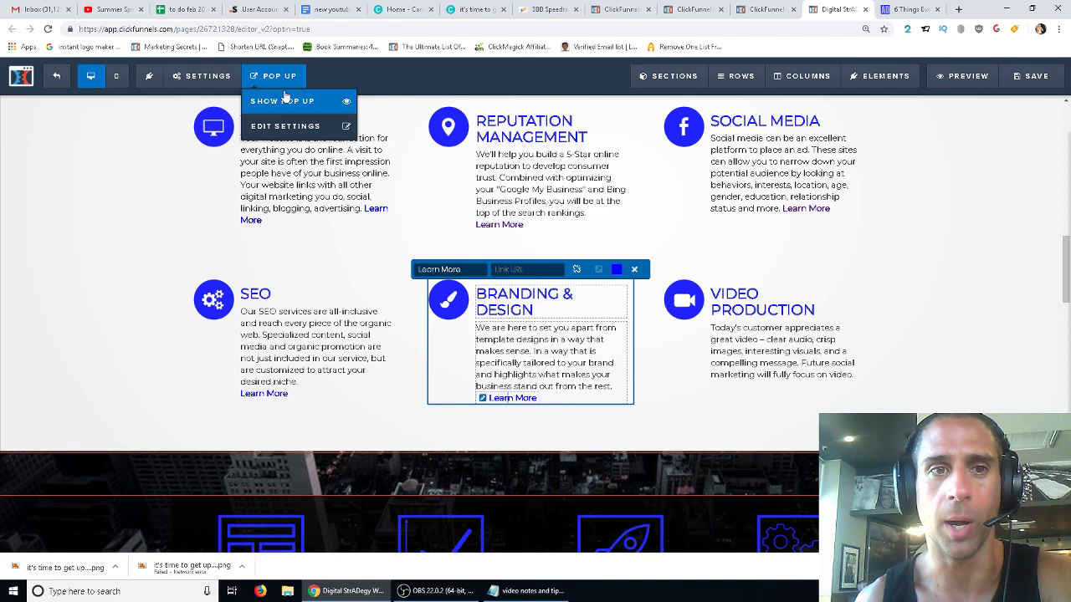
Step: Show the free website consult popup, close it, and scroll down the page
{"action": "left_click", "coordinate": [283, 101]}
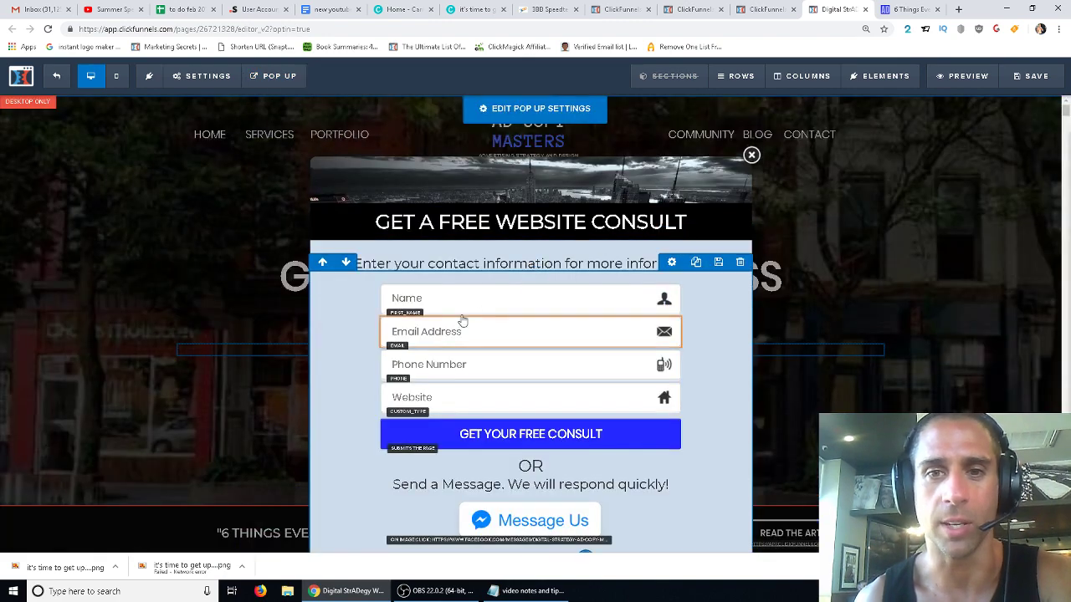
{"action": "key", "text": "Escape"}
{"action": "scroll", "coordinate": [665, 359], "scroll_direction": "down", "scroll_amount": 3}
{"action": "scroll", "coordinate": [667, 346], "scroll_direction": "down", "scroll_amount": 10}
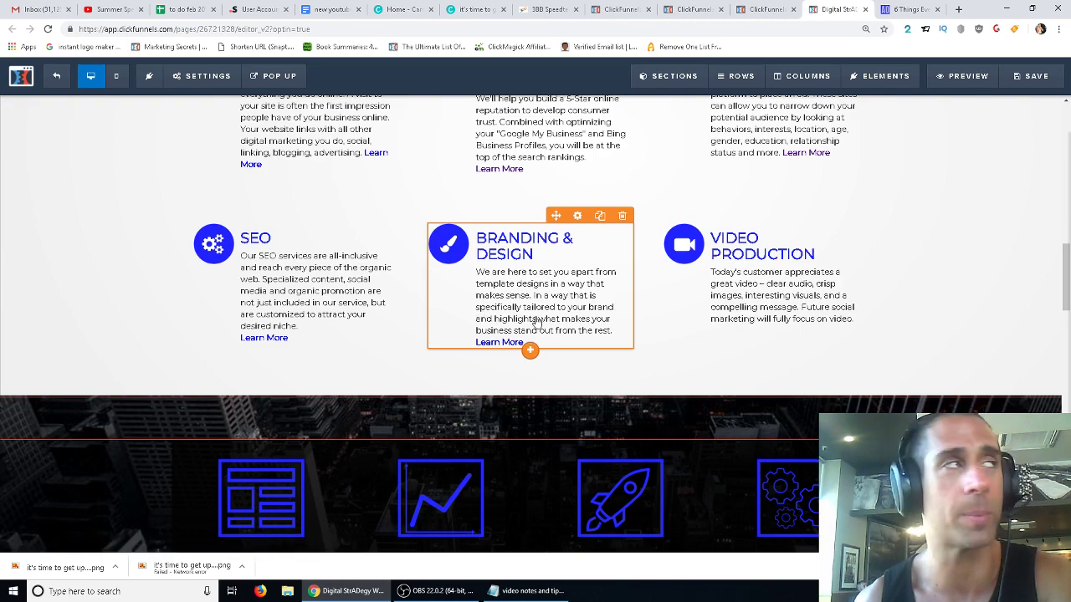
{"action": "scroll", "coordinate": [548, 323], "scroll_direction": "down", "scroll_amount": 2}
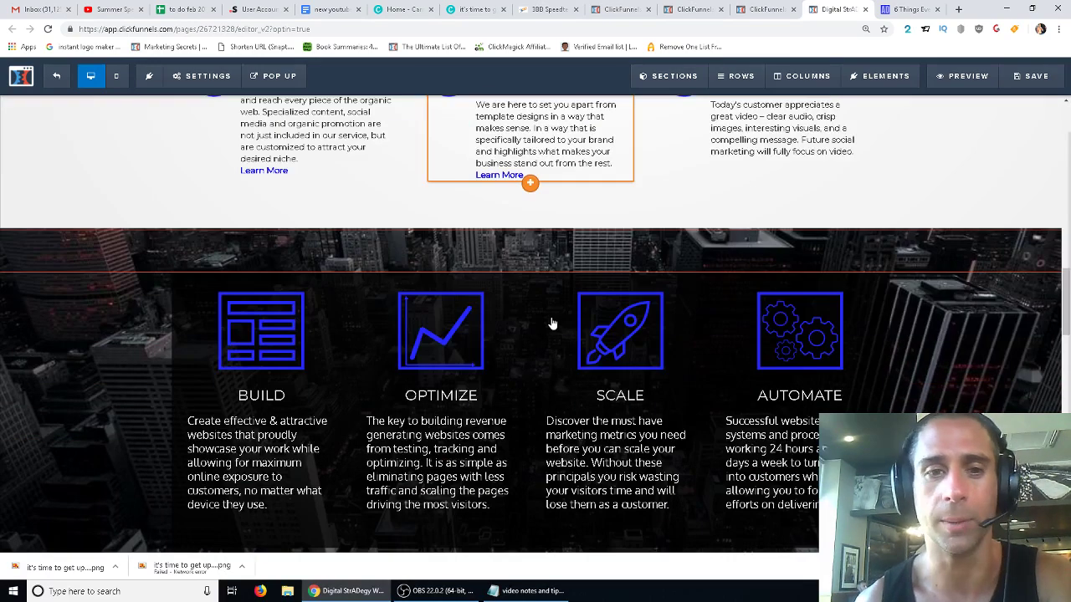
{"action": "scroll", "coordinate": [536, 312], "scroll_direction": "down", "scroll_amount": 4}
{"action": "scroll", "coordinate": [513, 299], "scroll_direction": "up", "scroll_amount": 1}
{"action": "scroll", "coordinate": [753, 323], "scroll_direction": "down", "scroll_amount": 2}
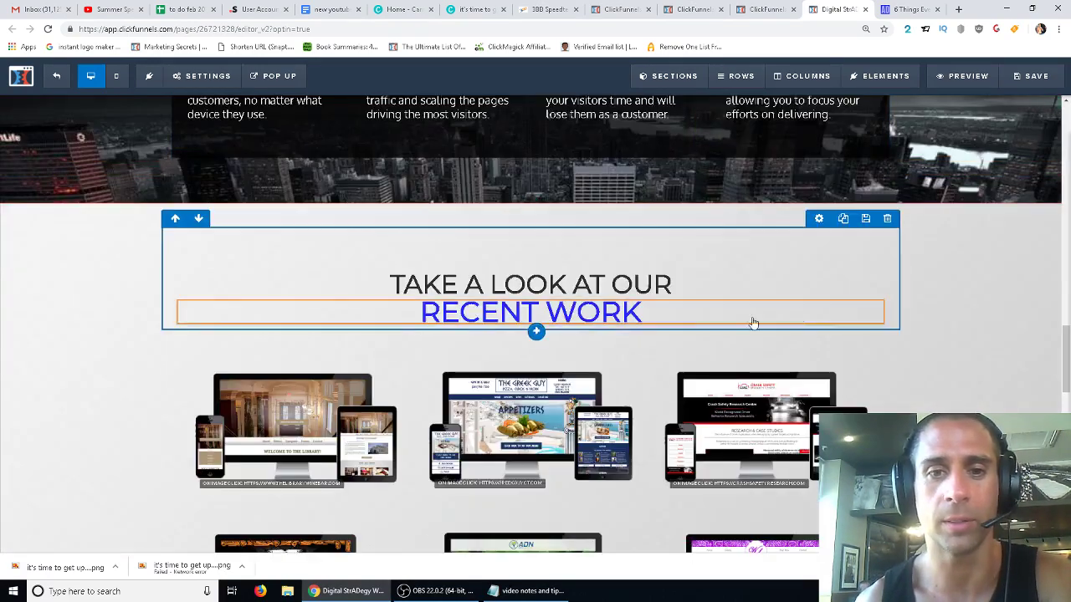
{"action": "scroll", "coordinate": [753, 322], "scroll_direction": "down", "scroll_amount": 2}
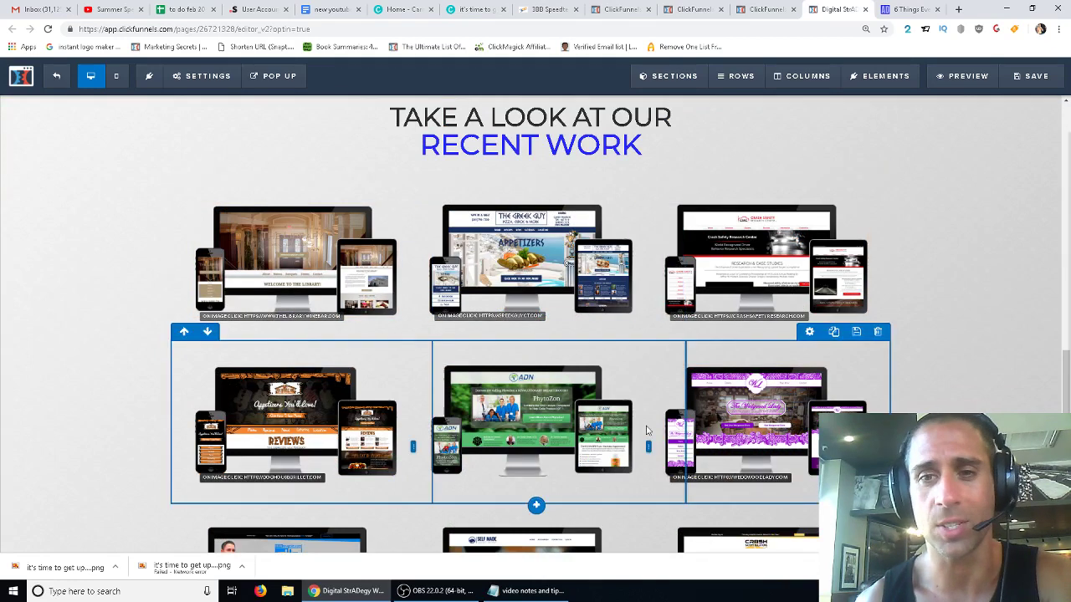
Step: Switch to the agency home page preview and scroll to the Recent Work portfolio
{"action": "left_click", "coordinate": [925, 9]}
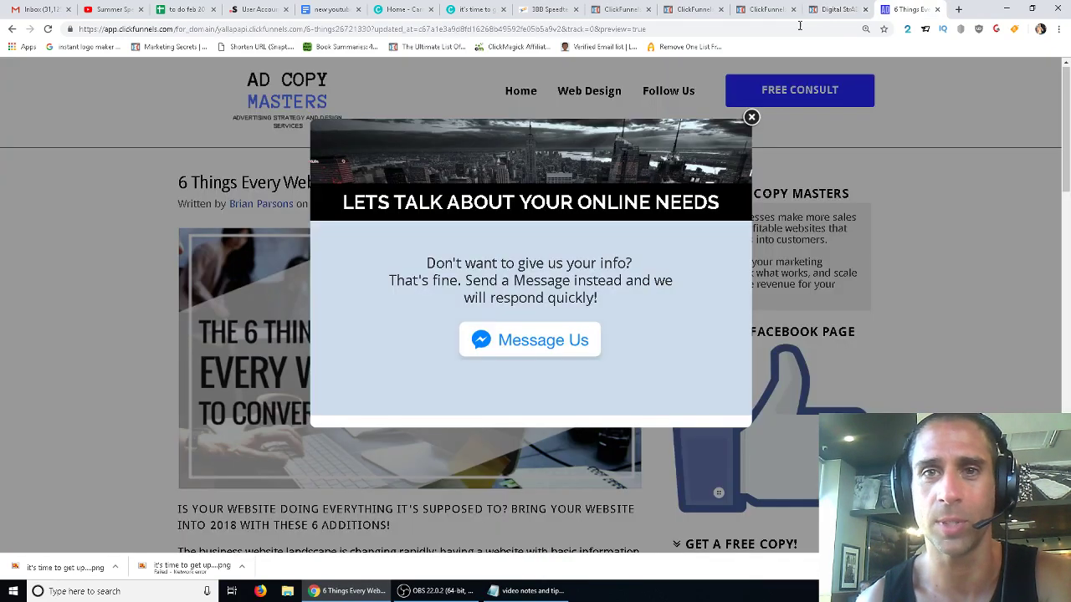
{"action": "left_click", "coordinate": [12, 29]}
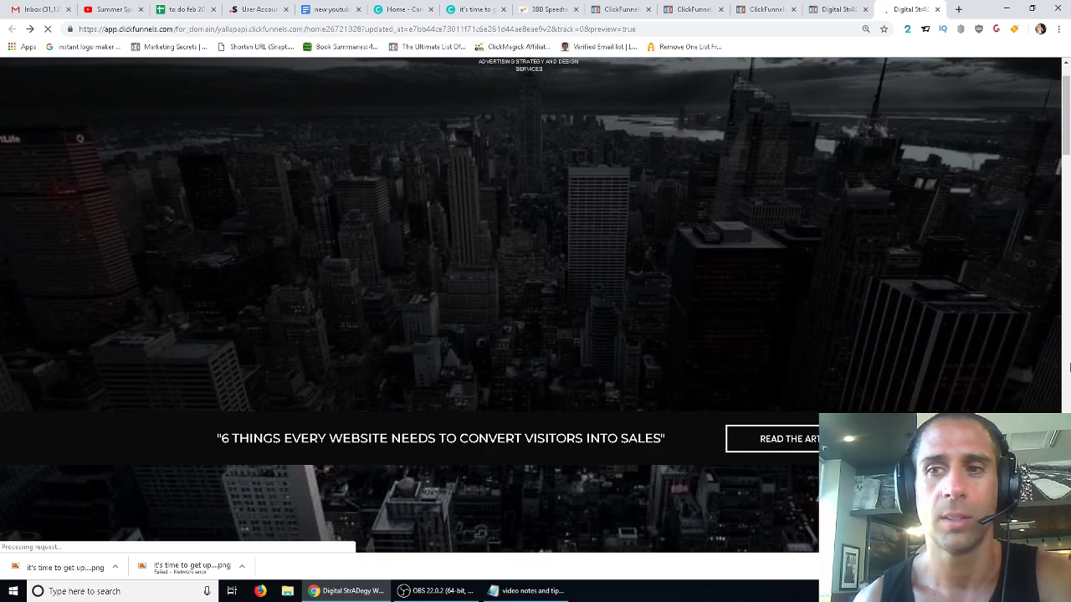
{"action": "scroll", "coordinate": [1038, 364], "scroll_direction": "down", "scroll_amount": 5}
{"action": "scroll", "coordinate": [1033, 363], "scroll_direction": "down", "scroll_amount": 2}
Step: Open The Greek Guy and library wine bar portfolio sites in new tabs
{"action": "scroll", "coordinate": [1029, 362], "scroll_direction": "down", "scroll_amount": 3}
{"action": "scroll", "coordinate": [1027, 362], "scroll_direction": "down", "scroll_amount": 4}
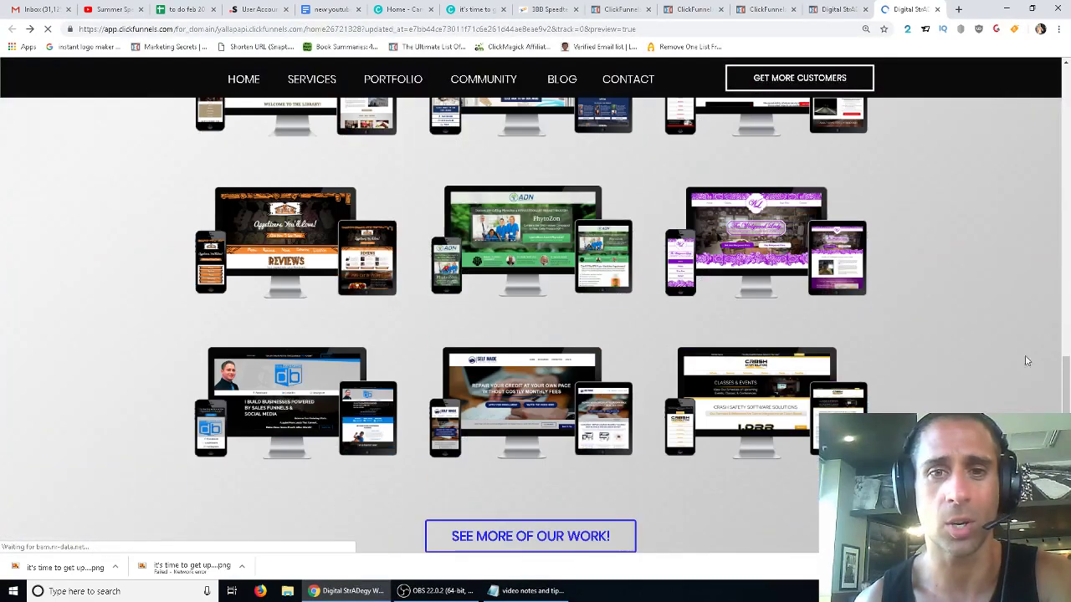
{"action": "scroll", "coordinate": [1027, 361], "scroll_direction": "up", "scroll_amount": 2}
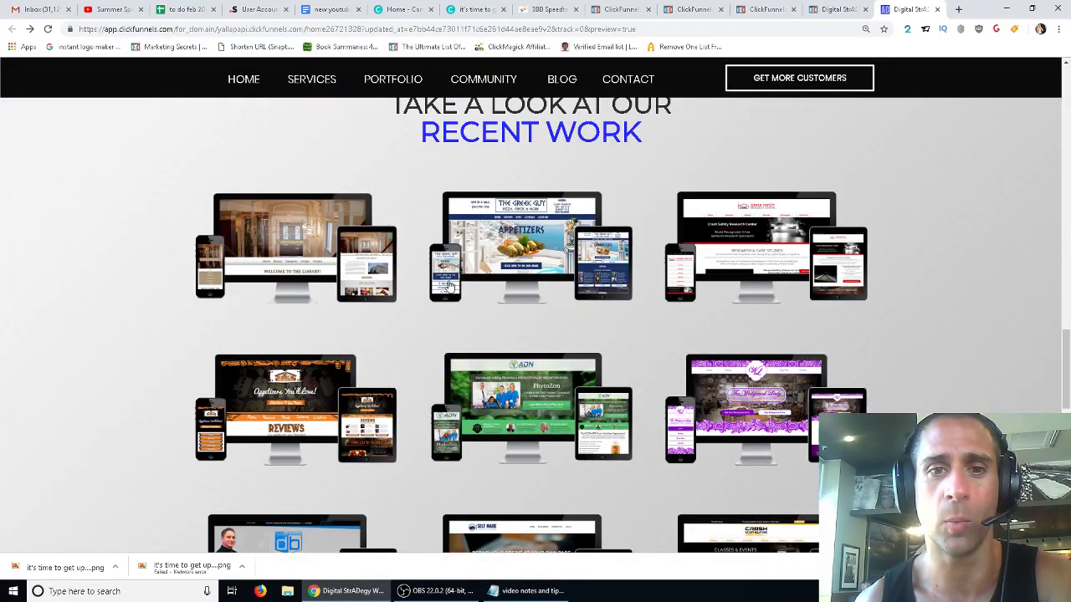
{"action": "left_click", "coordinate": [509, 278]}
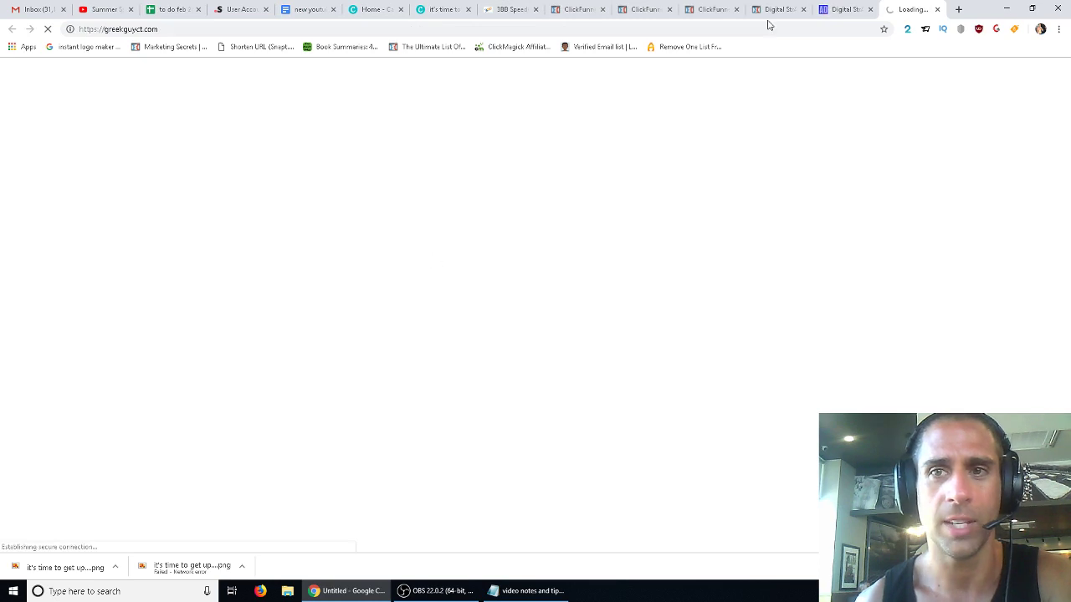
{"action": "left_click", "coordinate": [841, 9]}
{"action": "left_click", "coordinate": [328, 264]}
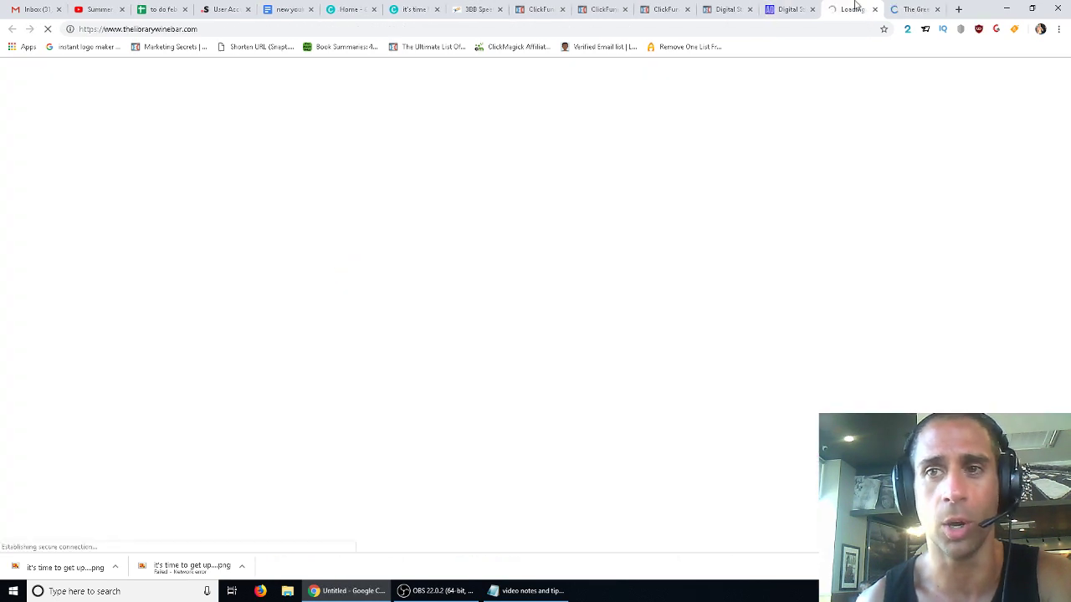
{"action": "left_click", "coordinate": [892, 8]}
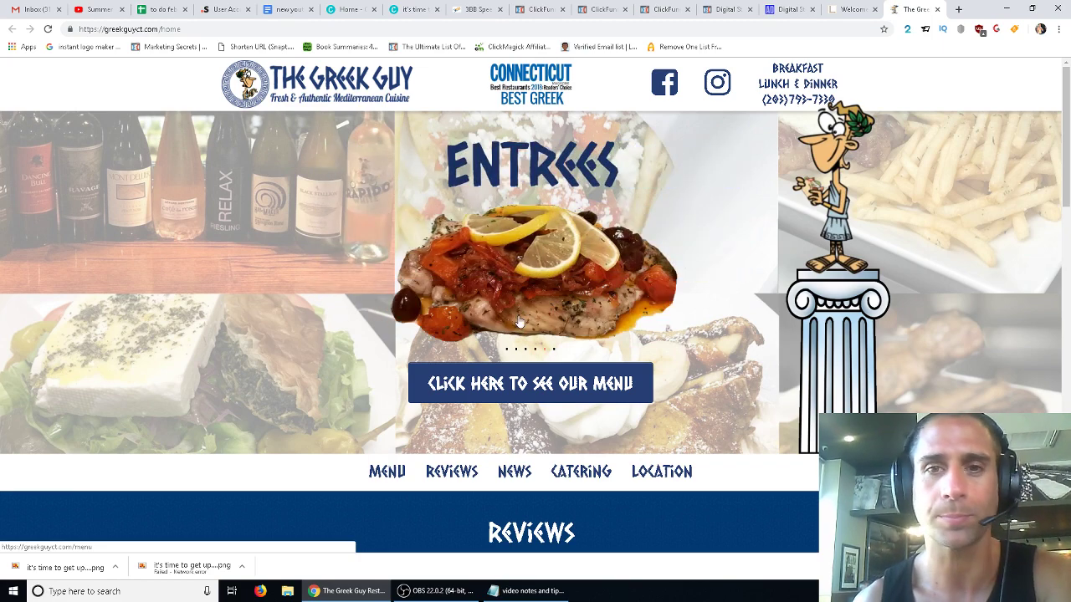
Step: Back on the agency home page preview, highlight the company name in the heading
{"action": "left_click", "coordinate": [786, 9]}
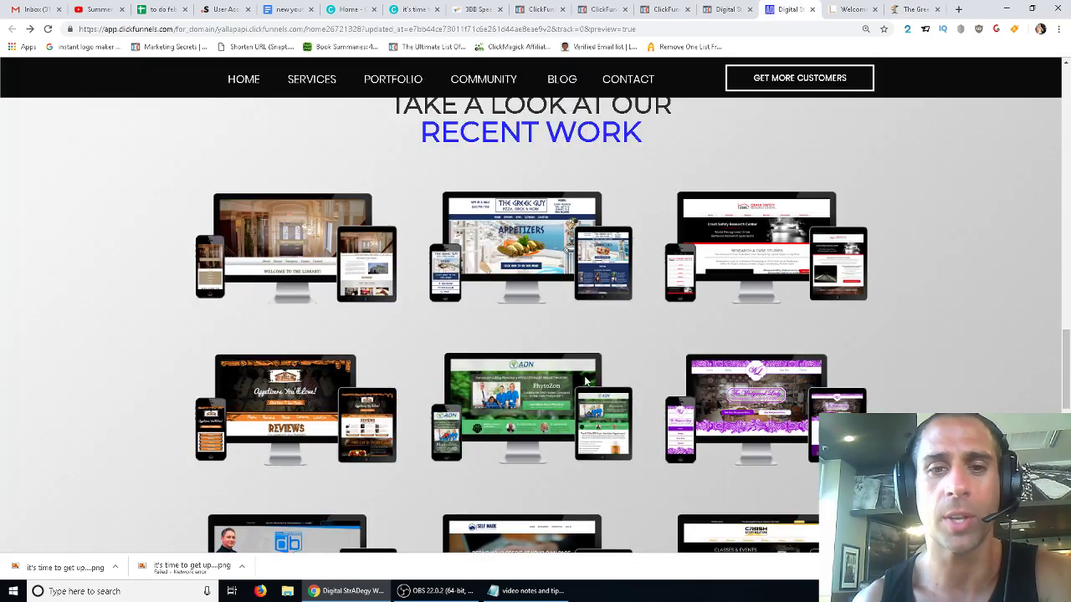
{"action": "scroll", "coordinate": [585, 379], "scroll_direction": "down", "scroll_amount": 3}
{"action": "scroll", "coordinate": [588, 379], "scroll_direction": "down", "scroll_amount": 5}
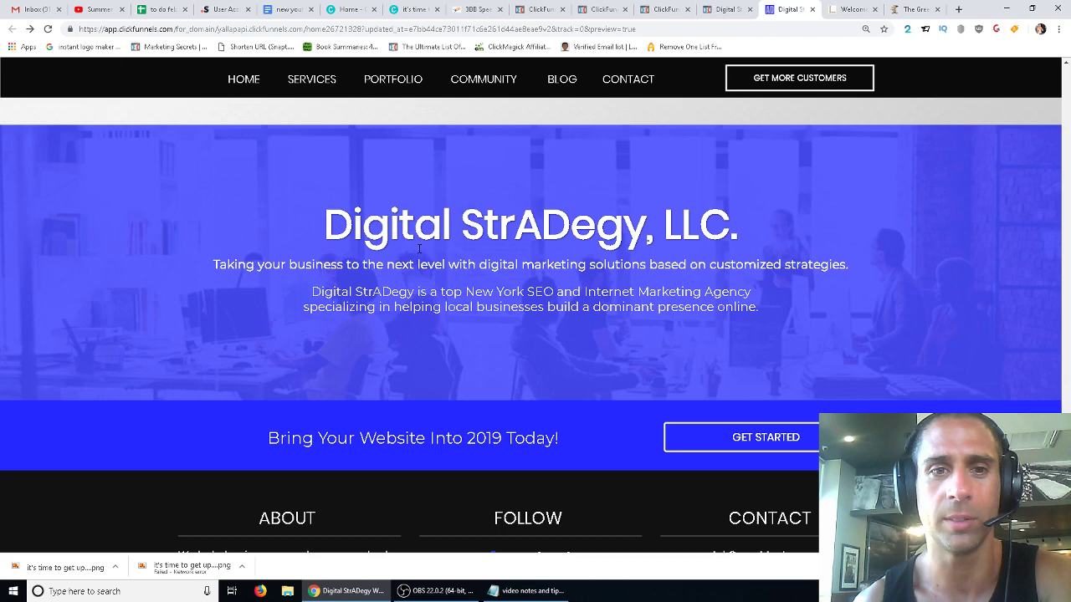
{"action": "left_click_drag", "start_coordinate": [324, 226], "coordinate": [736, 226]}
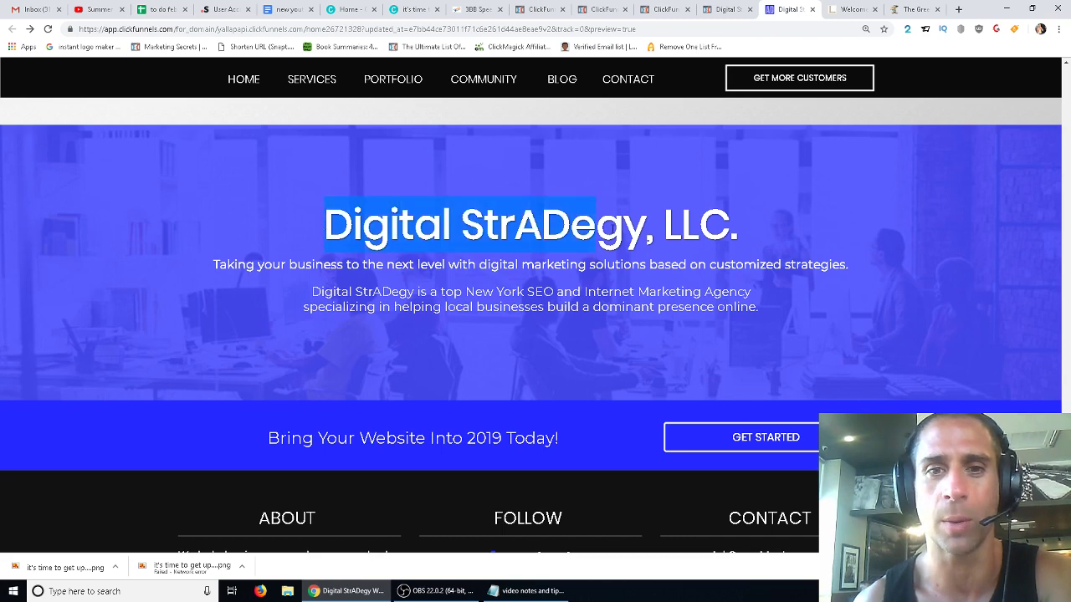
{"action": "left_click", "coordinate": [611, 227]}
{"action": "left_click_drag", "start_coordinate": [325, 226], "coordinate": [472, 226]}
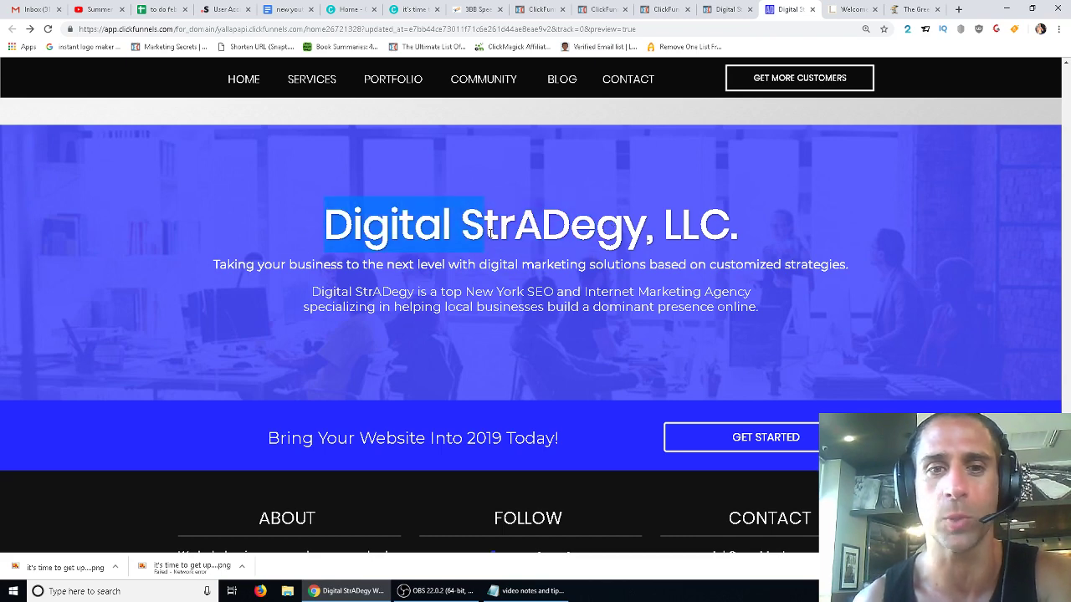
{"action": "left_click", "coordinate": [527, 285]}
Step: Test the Get Started call-to-action and dismiss the free website consult popup
{"action": "scroll", "coordinate": [525, 288], "scroll_direction": "down", "scroll_amount": 2}
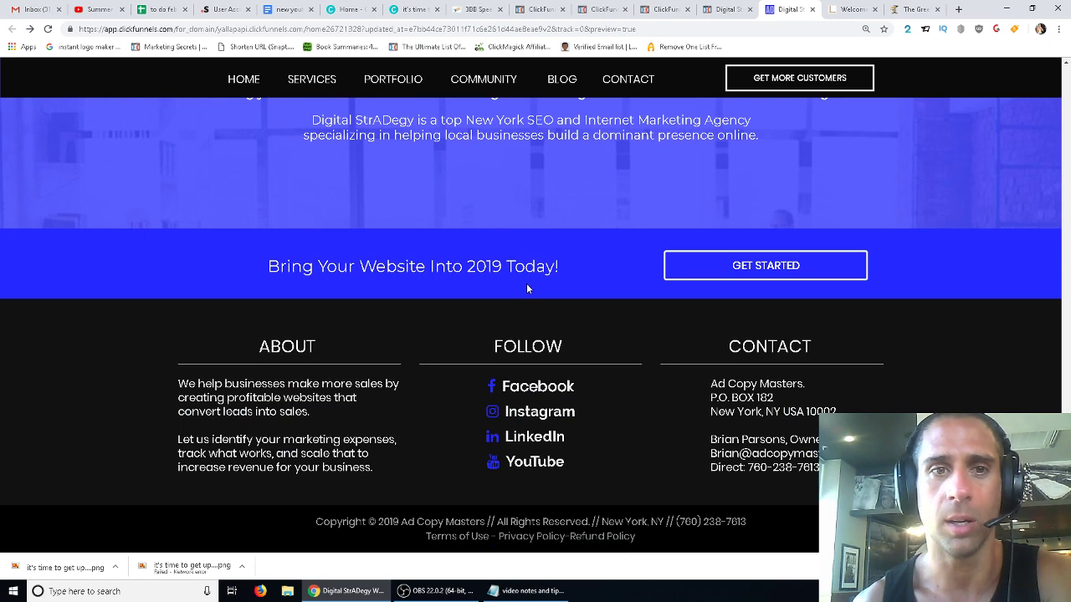
{"action": "left_click", "coordinate": [774, 274]}
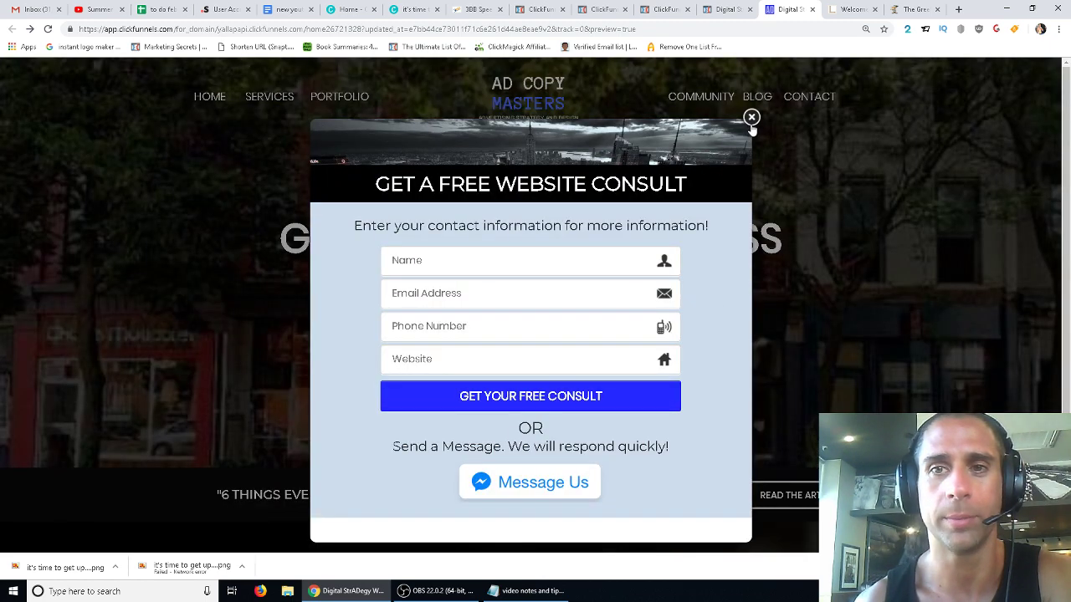
{"action": "left_click", "coordinate": [751, 118]}
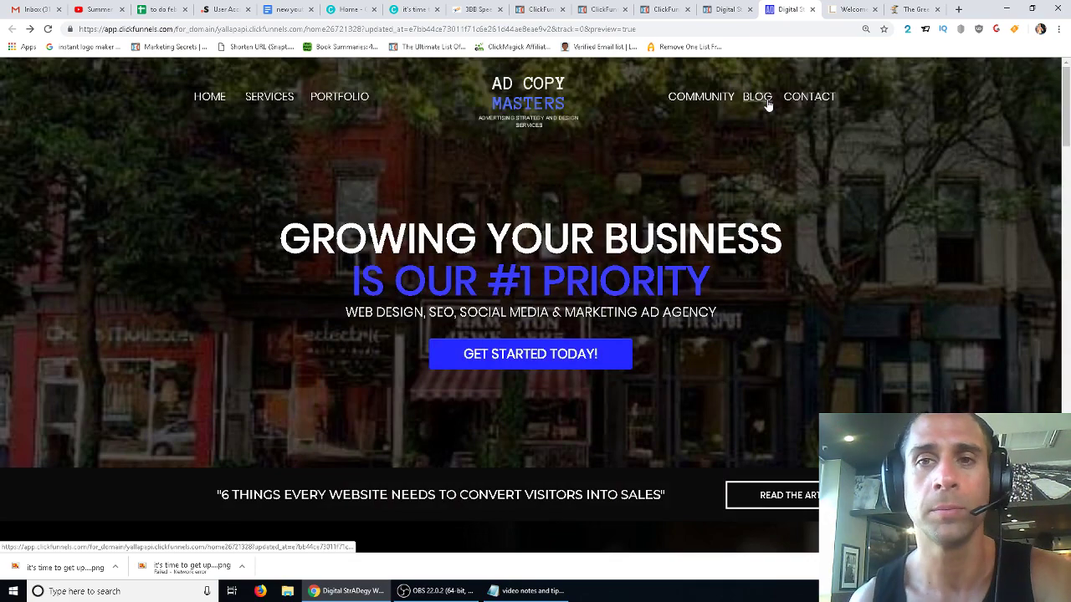
{"action": "left_click", "coordinate": [729, 9]}
Step: Open Ryan Turner's Case Study, Funnel Building Tutorial and Membership funnels in new tabs
{"action": "left_click", "coordinate": [666, 8]}
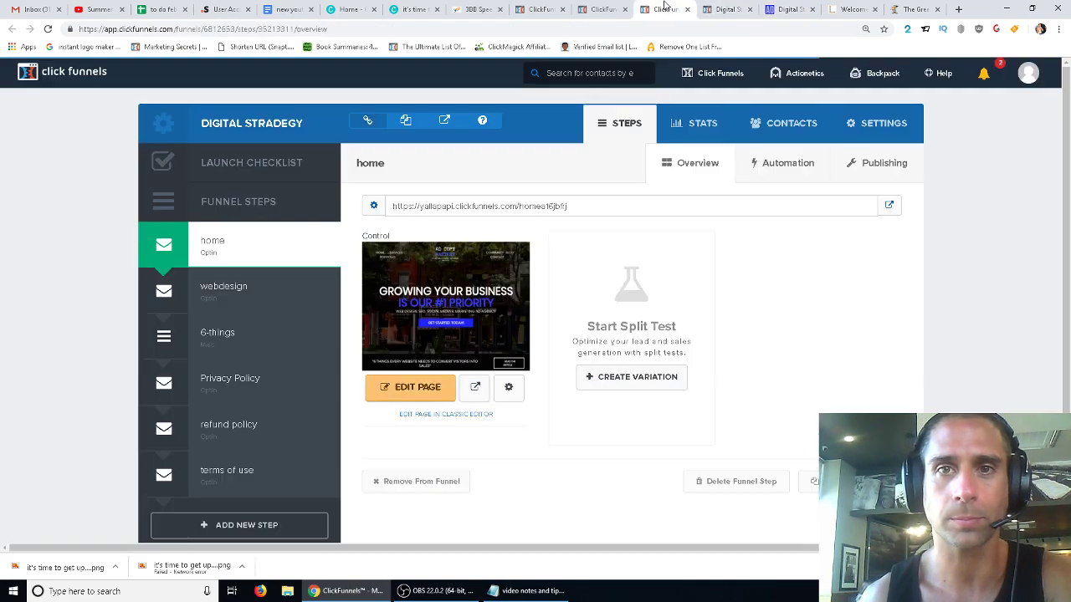
{"action": "left_click", "coordinate": [602, 9]}
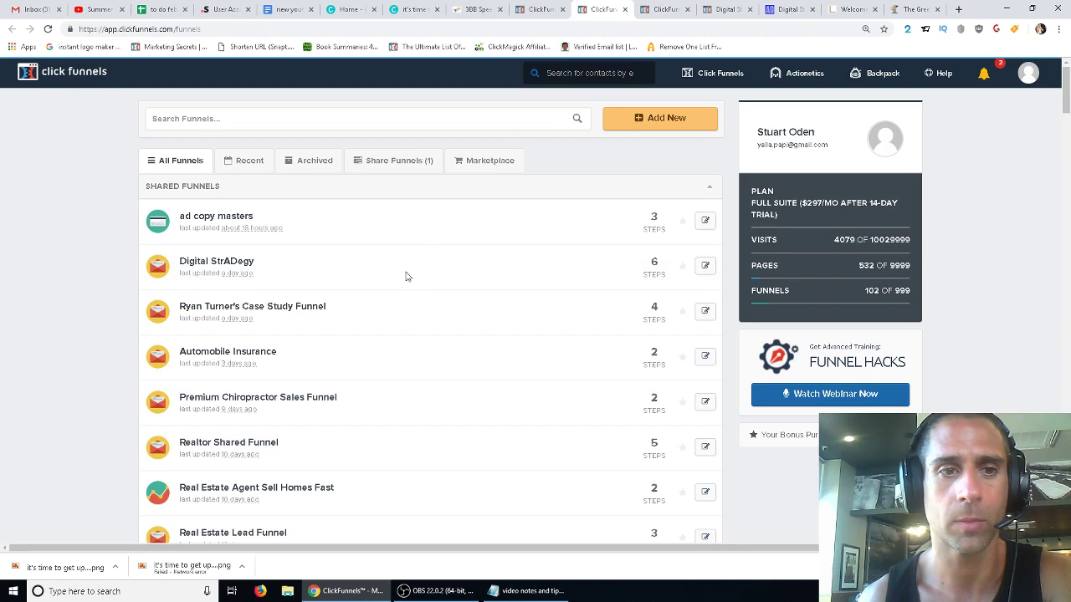
{"action": "right_click", "coordinate": [303, 368]}
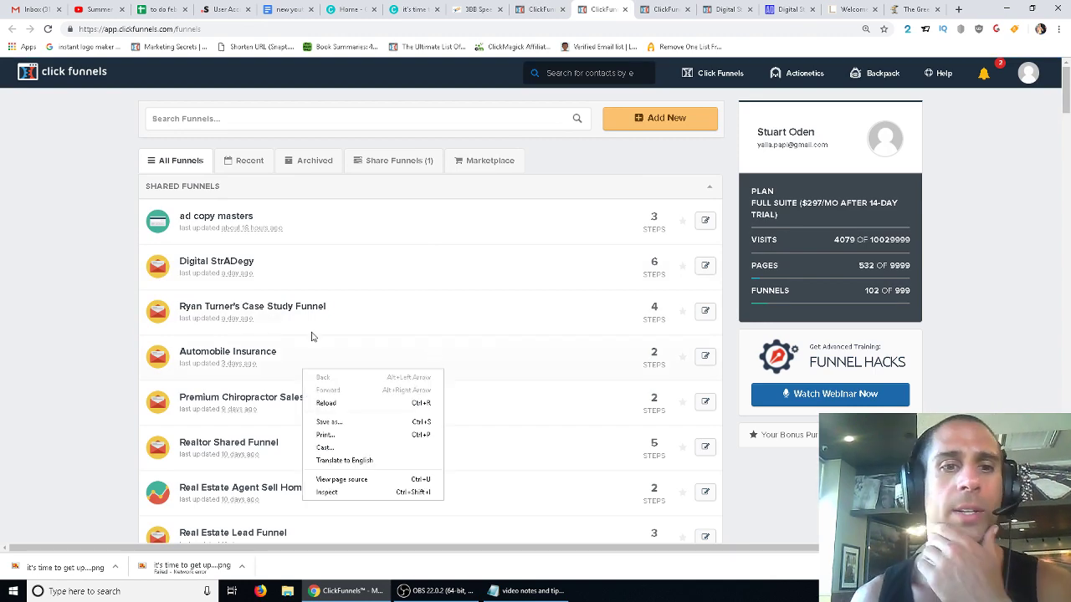
{"action": "middle_click", "coordinate": [315, 311]}
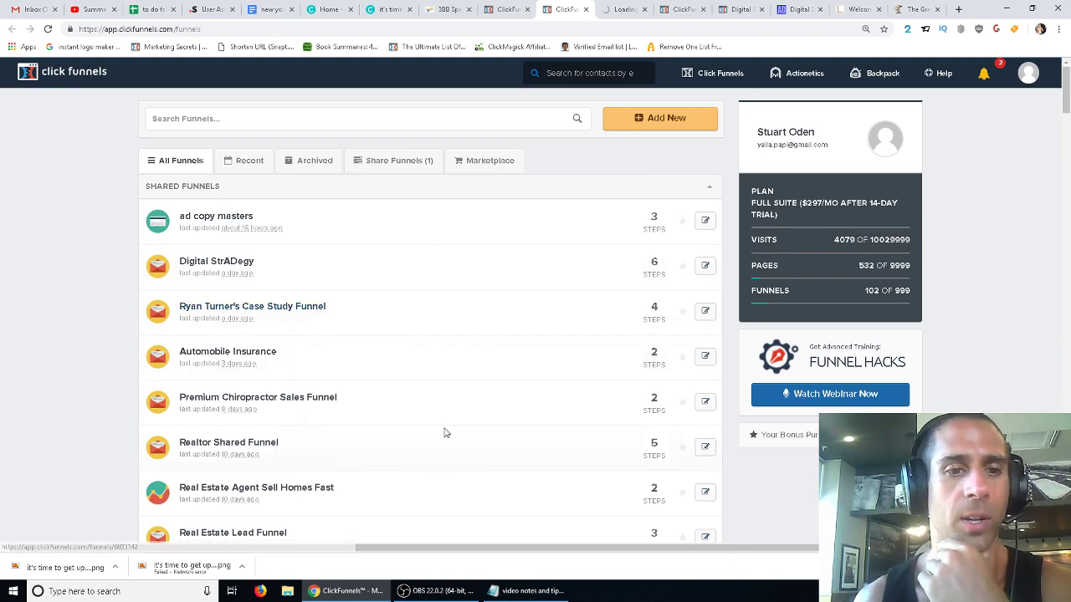
{"action": "scroll", "coordinate": [445, 431], "scroll_direction": "down", "scroll_amount": 2}
{"action": "scroll", "coordinate": [445, 432], "scroll_direction": "down", "scroll_amount": 1}
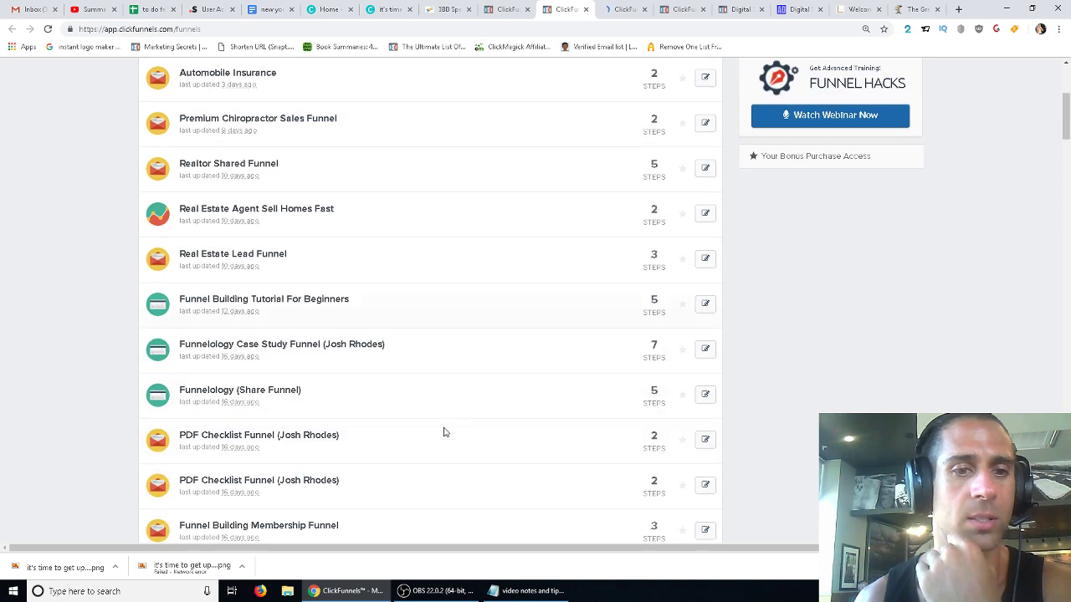
{"action": "middle_click", "coordinate": [308, 310]}
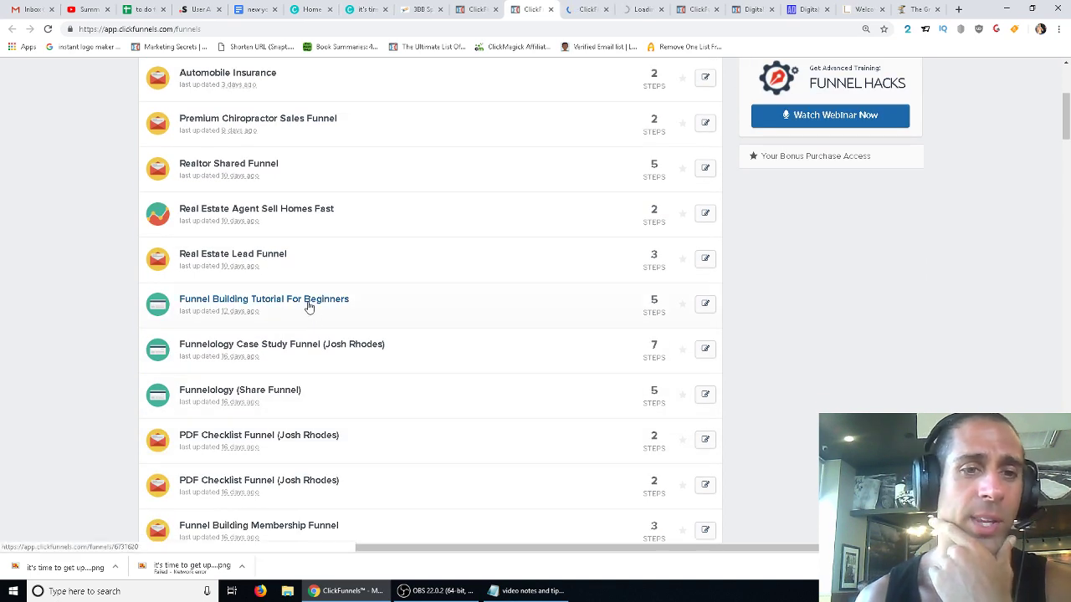
{"action": "scroll", "coordinate": [465, 432], "scroll_direction": "down", "scroll_amount": 2}
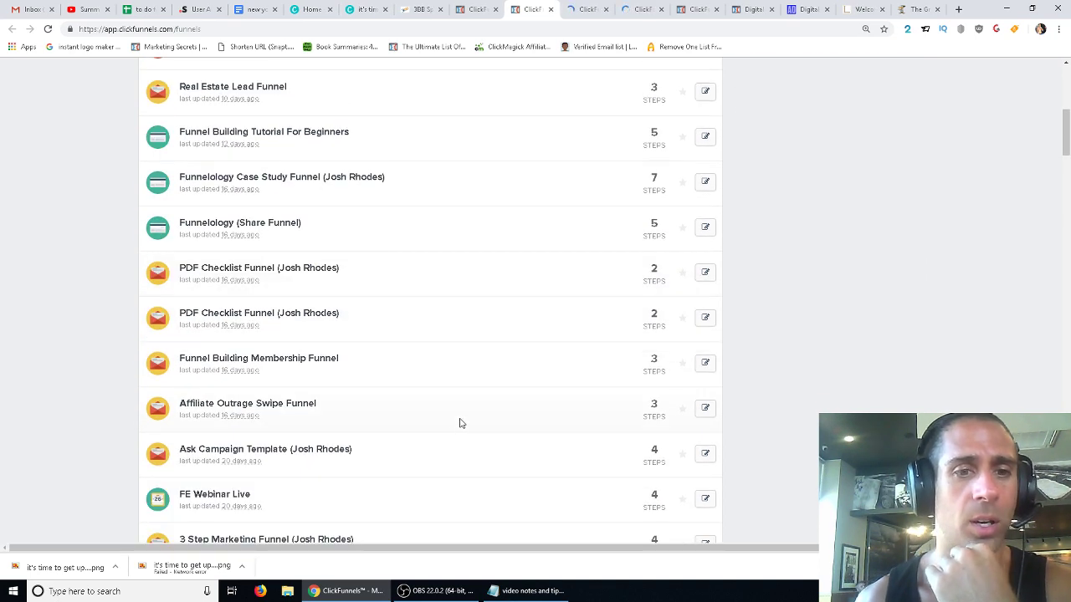
{"action": "middle_click", "coordinate": [280, 359]}
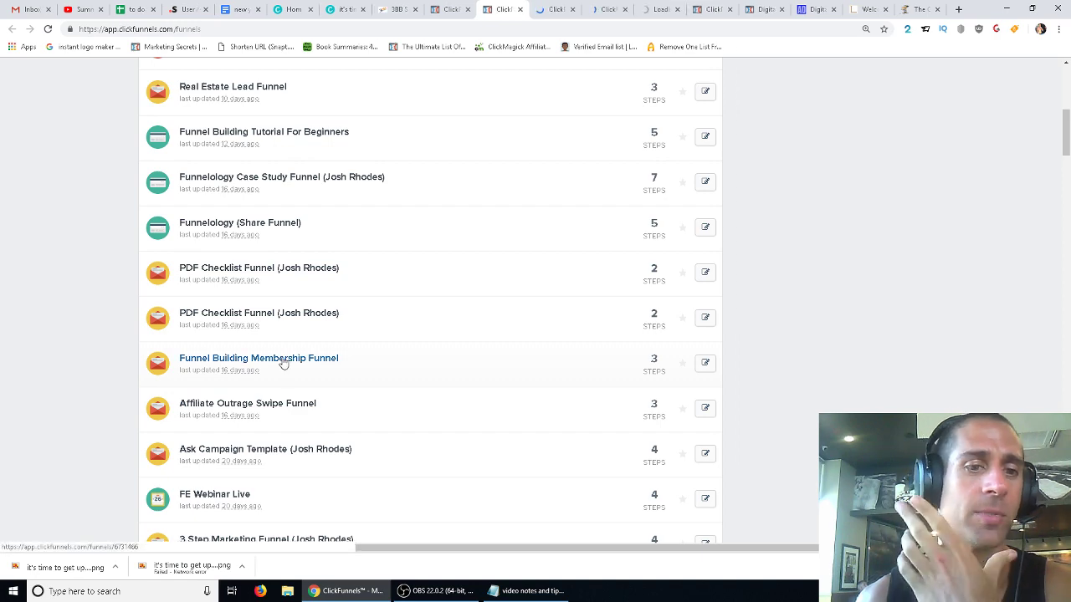
{"action": "scroll", "coordinate": [381, 440], "scroll_direction": "down", "scroll_amount": 3}
{"action": "scroll", "coordinate": [378, 442], "scroll_direction": "down", "scroll_amount": 1}
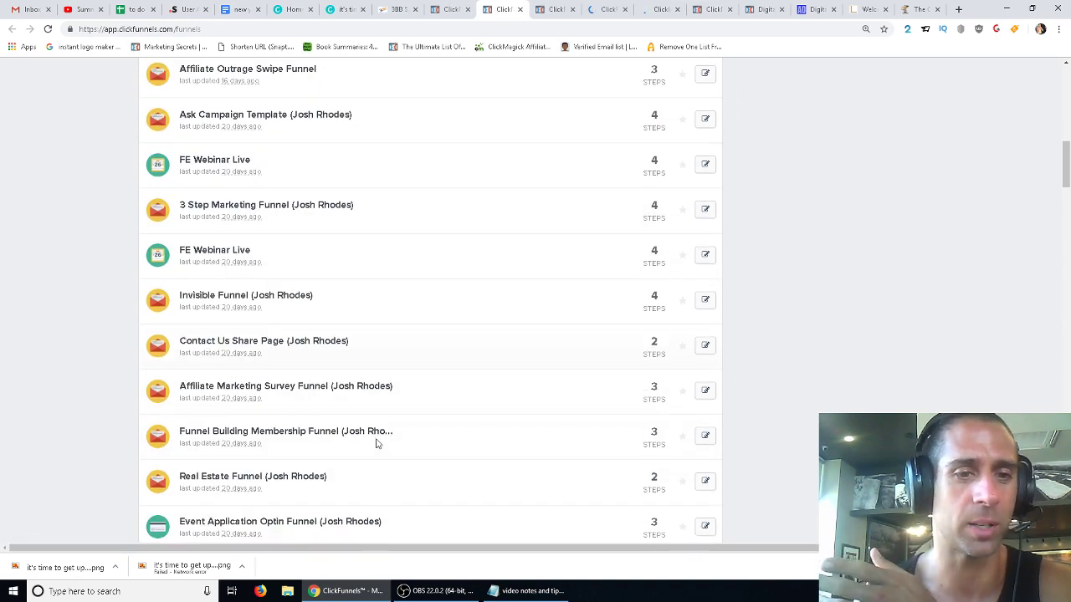
{"action": "left_click", "coordinate": [319, 390]}
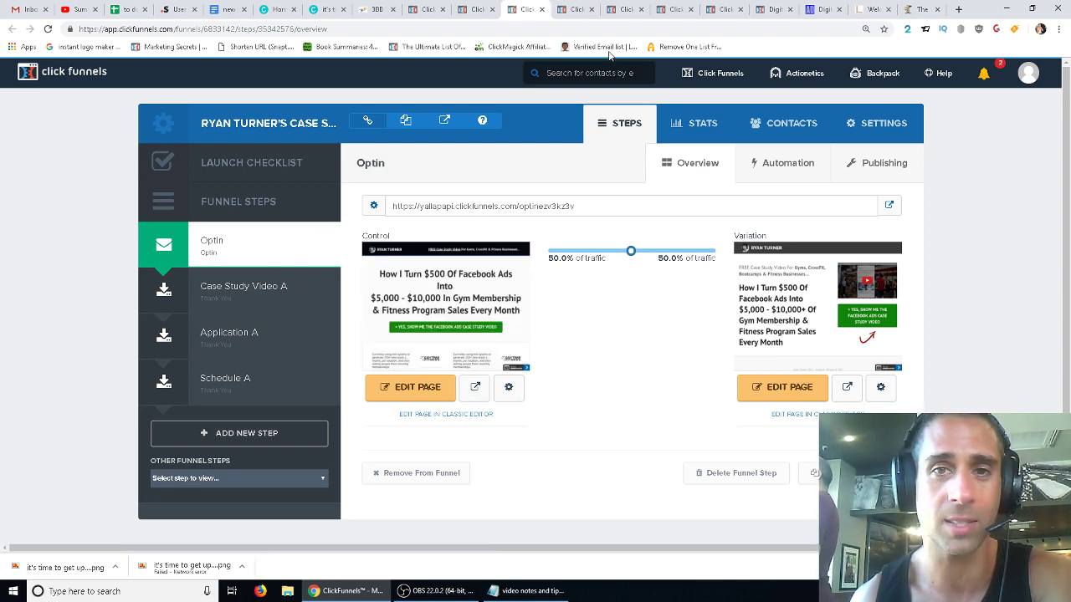
Step: Filter the tutorial funnel's stats to start on February 1, 2019
{"action": "left_click", "coordinate": [579, 10]}
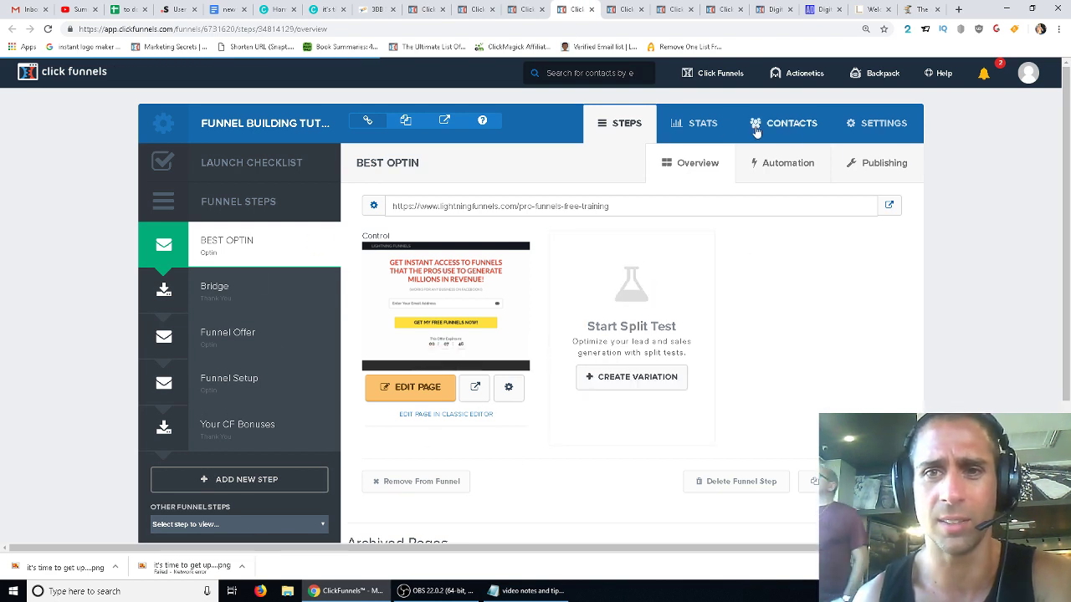
{"action": "left_click", "coordinate": [262, 406]}
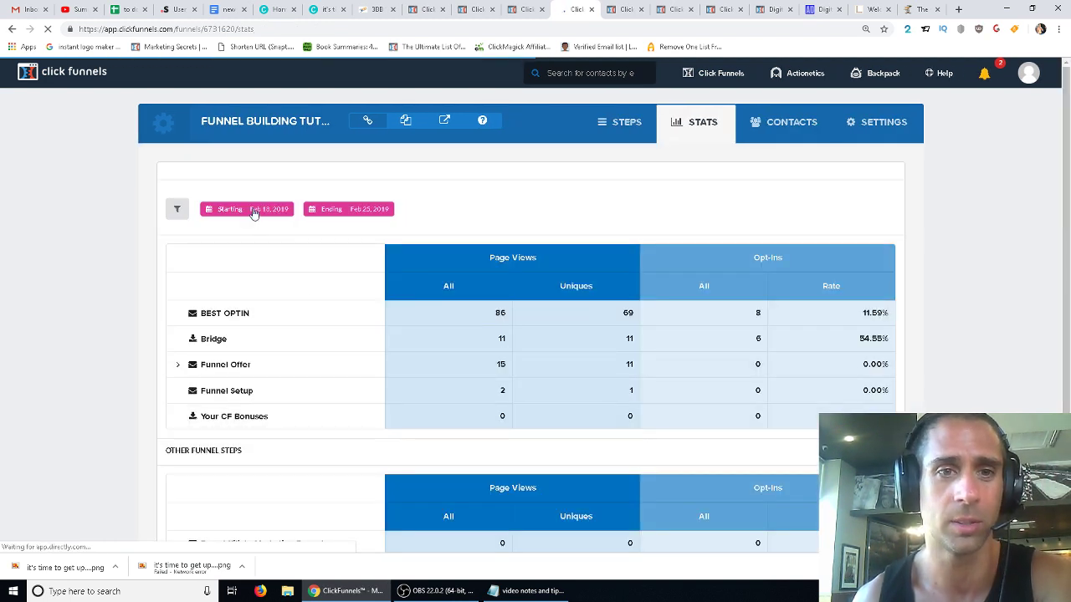
{"action": "left_click", "coordinate": [254, 210]}
{"action": "left_click", "coordinate": [231, 361]}
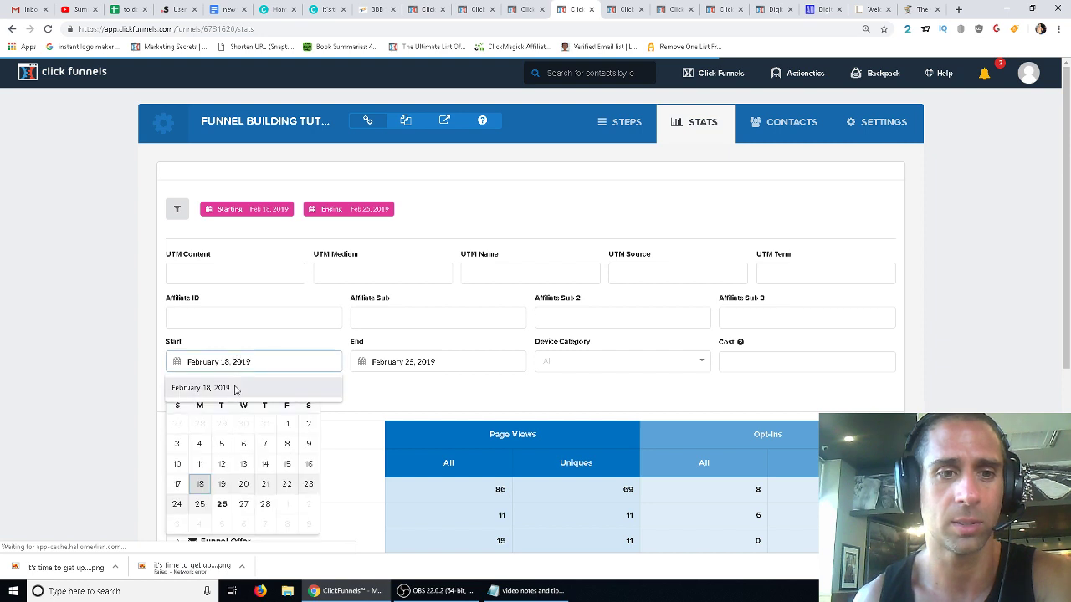
{"action": "left_click", "coordinate": [288, 427]}
{"action": "left_click", "coordinate": [241, 393]}
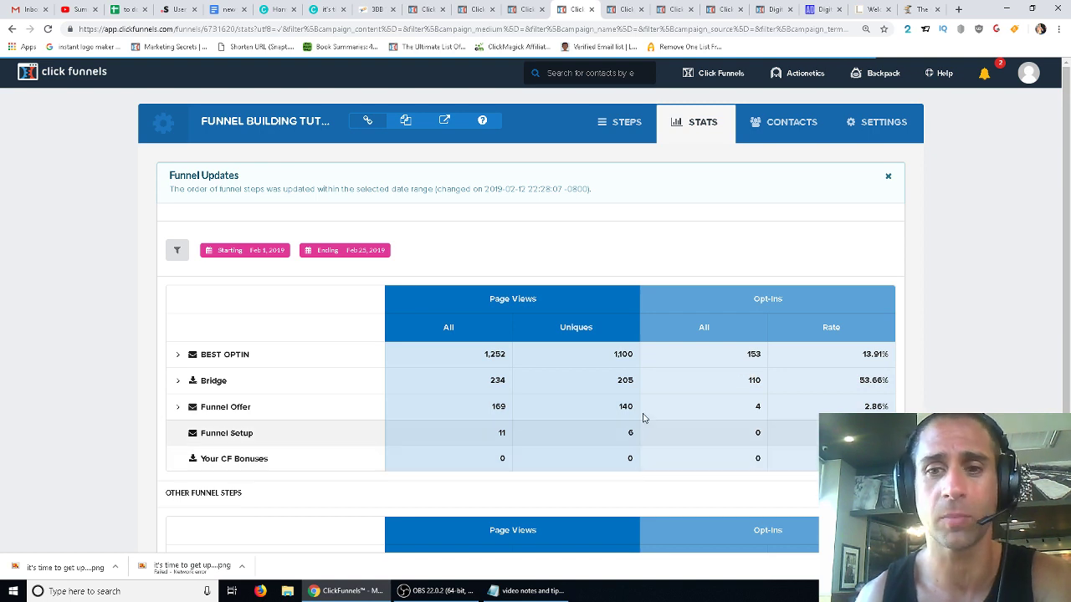
Step: Expand and collapse the Funnel Offer row, then view the membership funnel's steps
{"action": "left_click", "coordinate": [192, 410]}
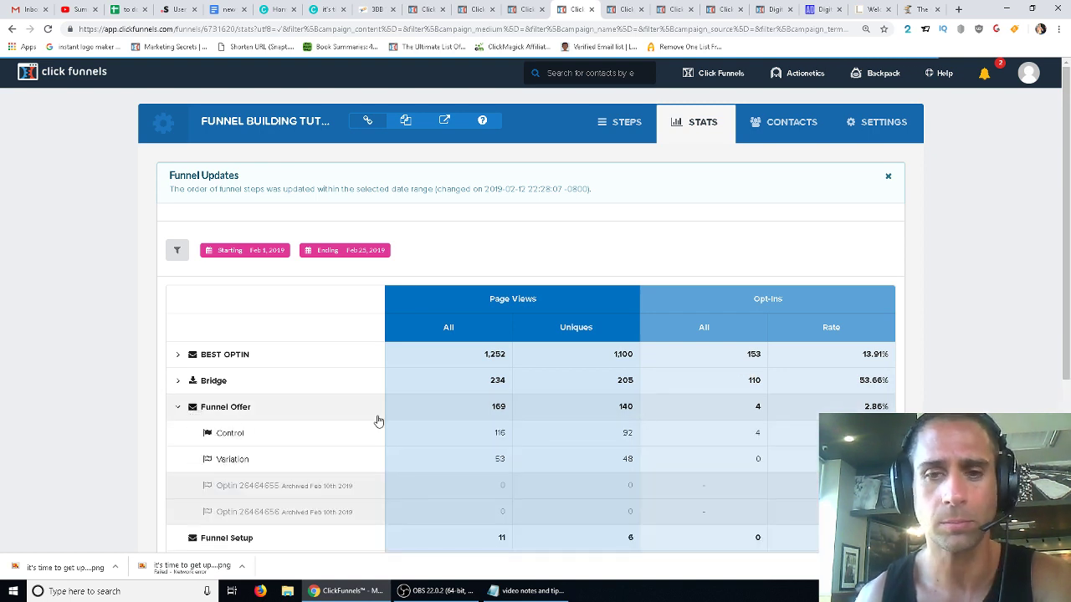
{"action": "left_click", "coordinate": [248, 410]}
{"action": "scroll", "coordinate": [440, 381], "scroll_direction": "down", "scroll_amount": 2}
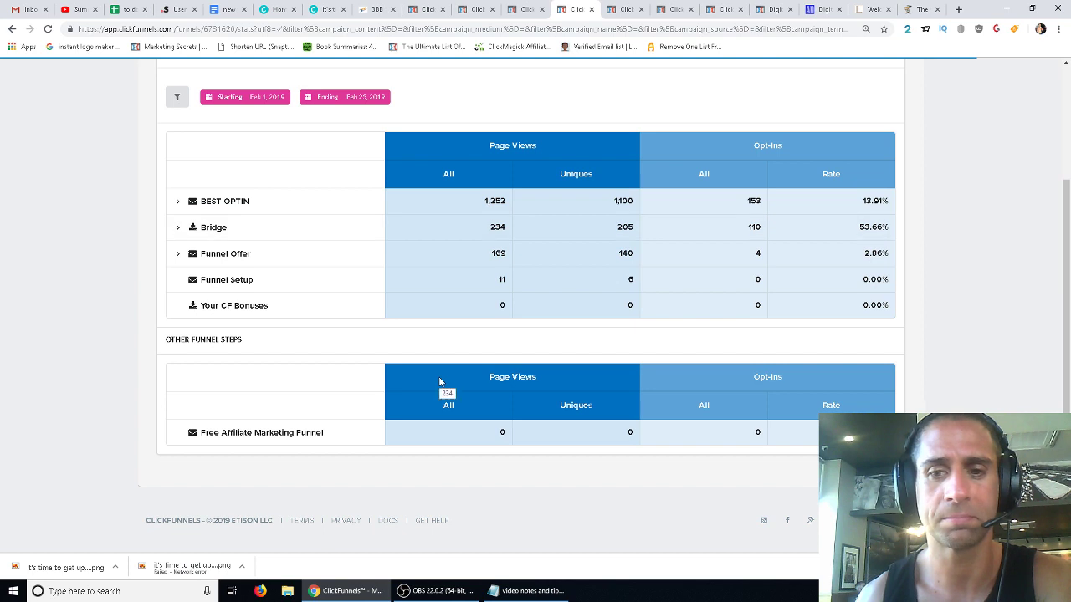
{"action": "scroll", "coordinate": [437, 380], "scroll_direction": "up", "scroll_amount": 3}
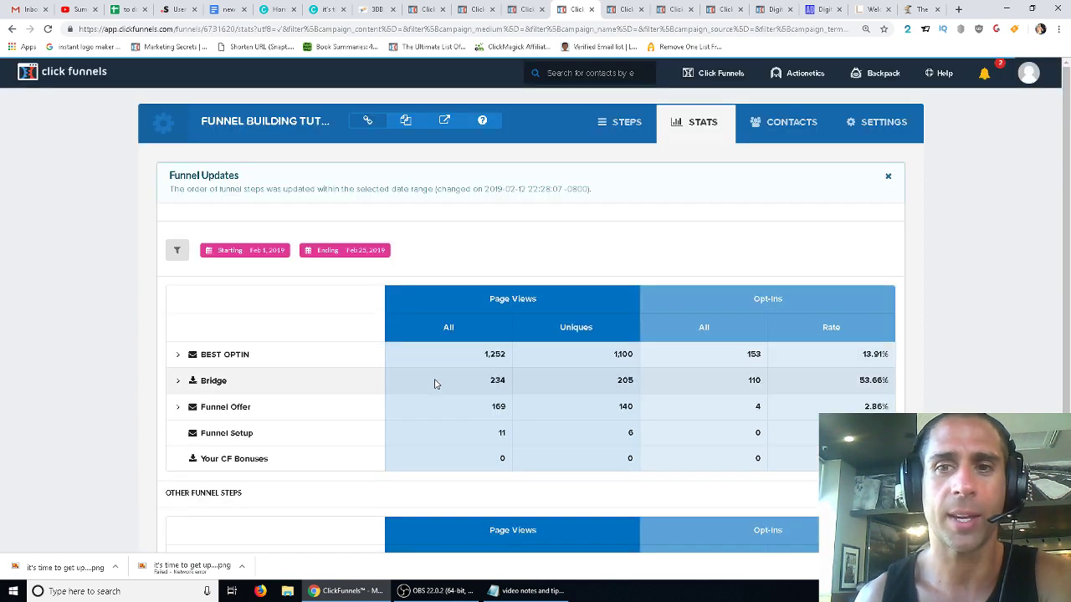
{"action": "left_click", "coordinate": [620, 9]}
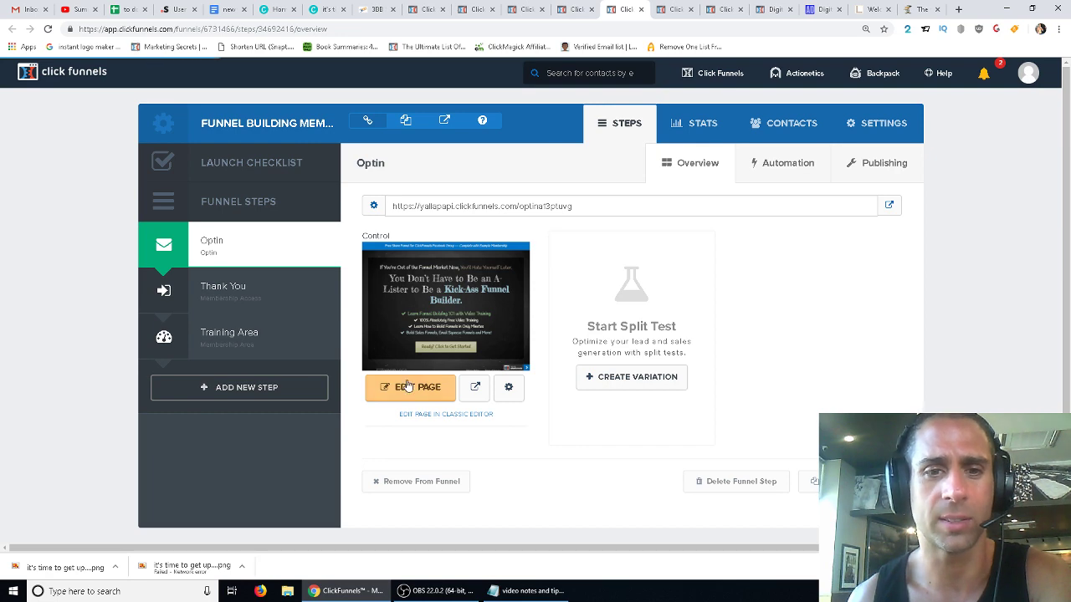
Step: Preview the membership optin, choosing Get Started and Experienced, and try the Full Name and Email fields
{"action": "left_click", "coordinate": [474, 386]}
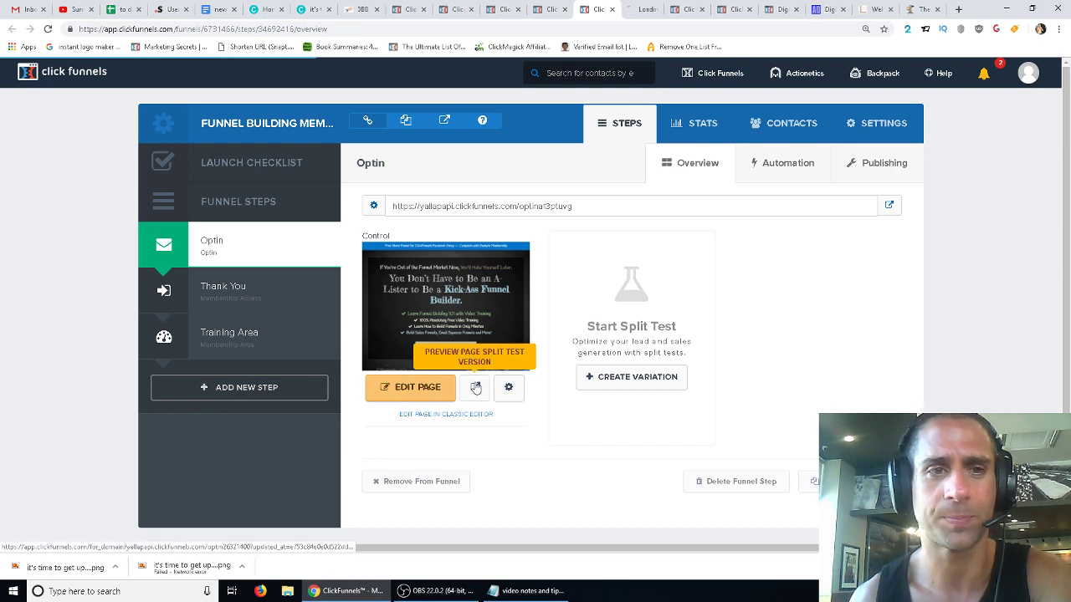
{"action": "left_click", "coordinate": [639, 10]}
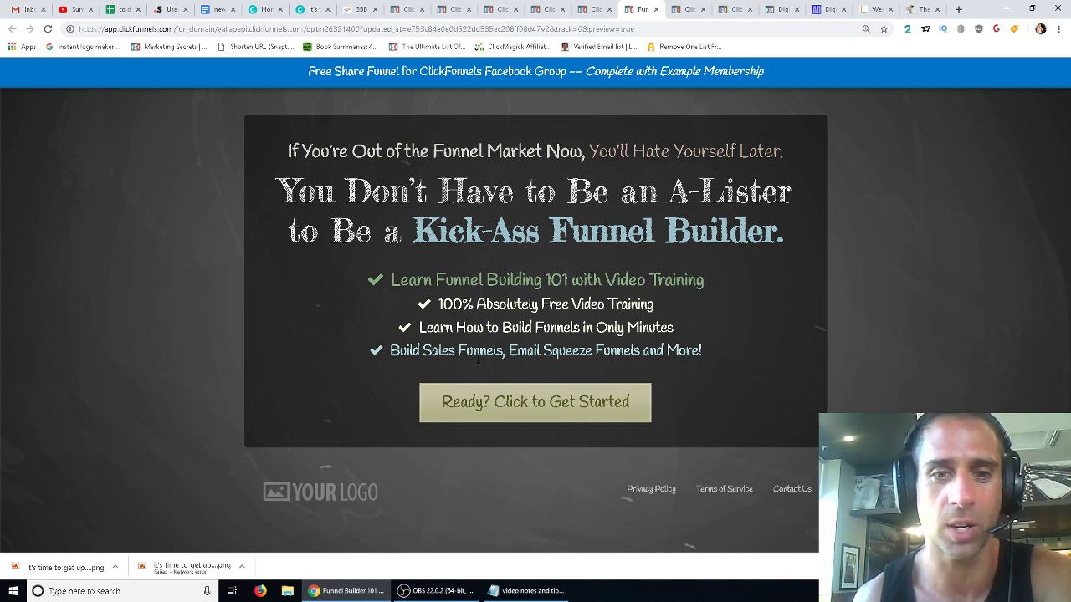
{"action": "left_click", "coordinate": [502, 400]}
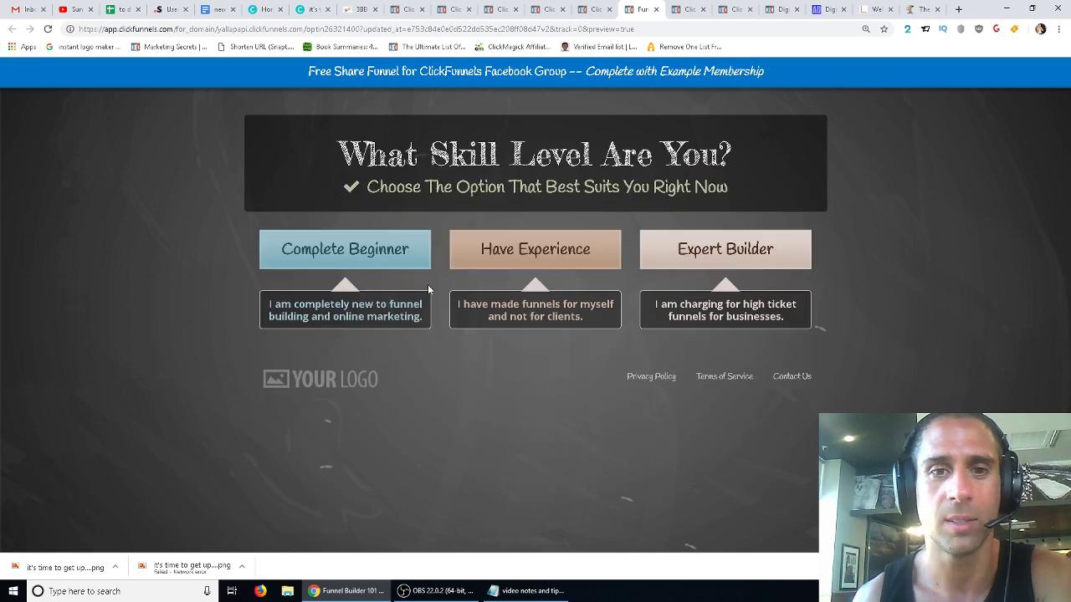
{"action": "left_click", "coordinate": [514, 255]}
{"action": "left_click", "coordinate": [602, 309]}
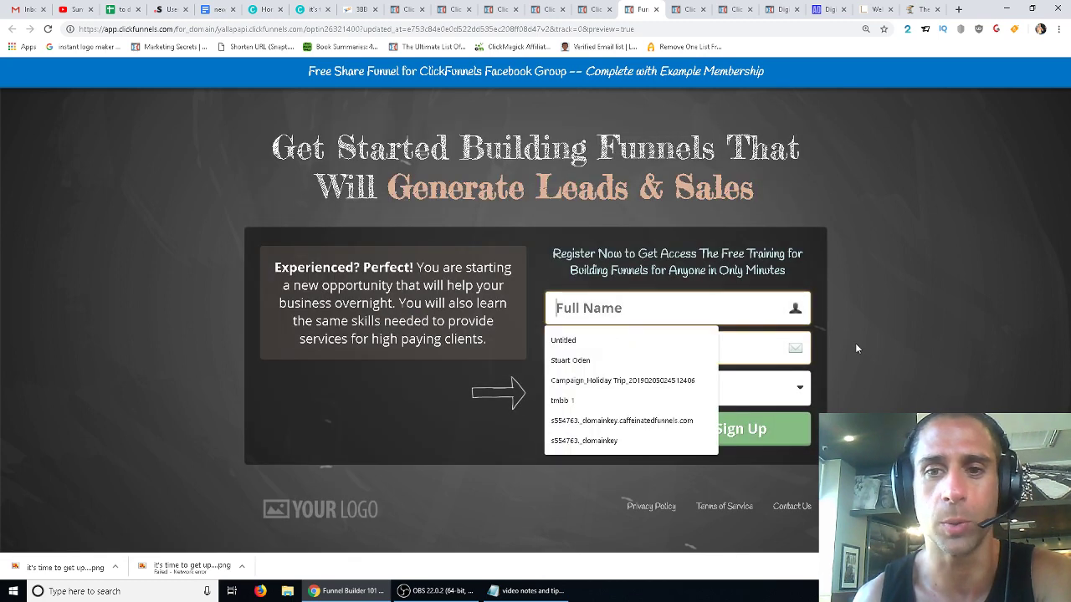
{"action": "left_click", "coordinate": [756, 342]}
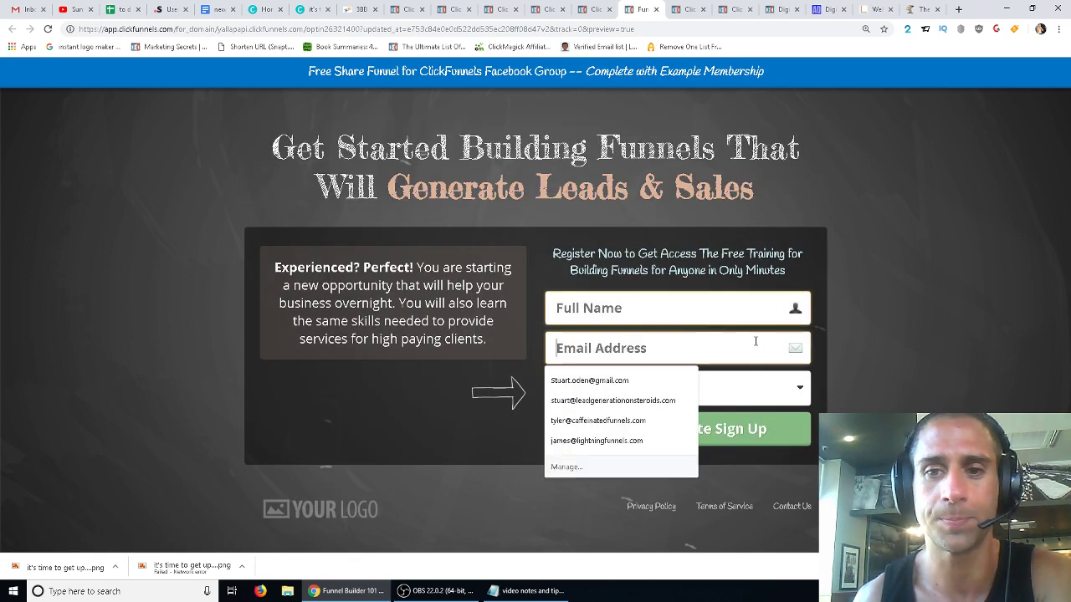
Step: Close the optin preview and the extra shared funnel tabs
{"action": "middle_click", "coordinate": [545, 7]}
{"action": "middle_click", "coordinate": [535, 7]}
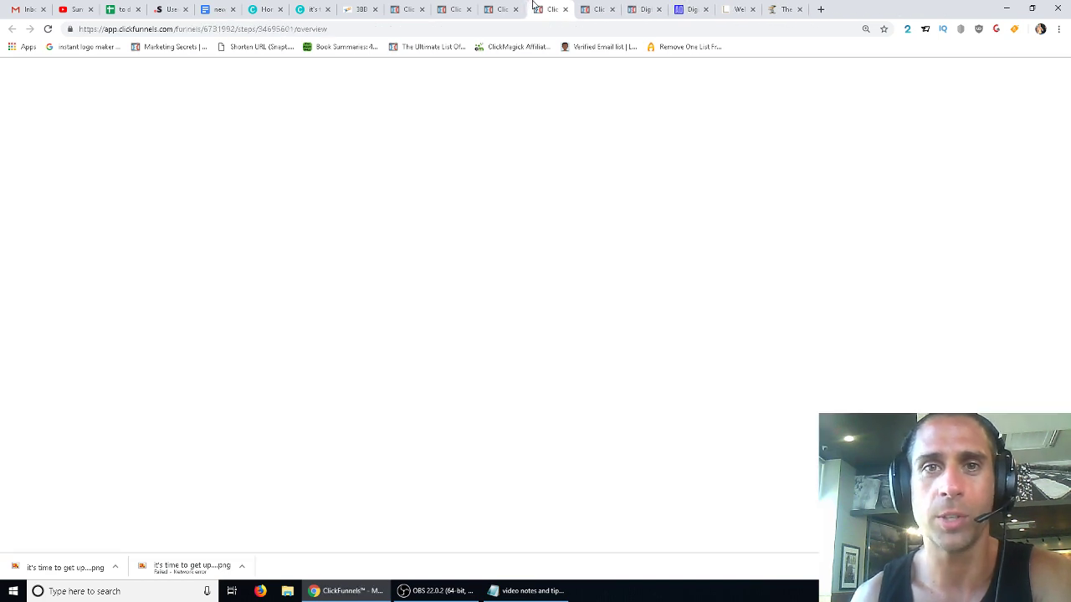
{"action": "middle_click", "coordinate": [535, 6]}
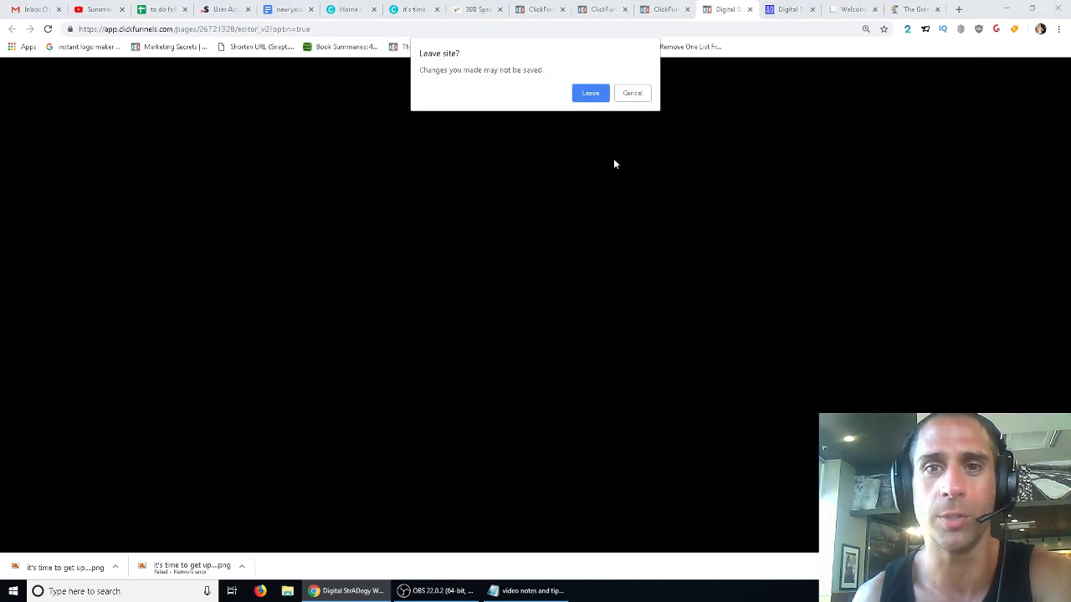
Step: Dismiss the 'Leave site?' warning to return to the Digital StrADegy page editor
{"action": "left_click", "coordinate": [625, 94]}
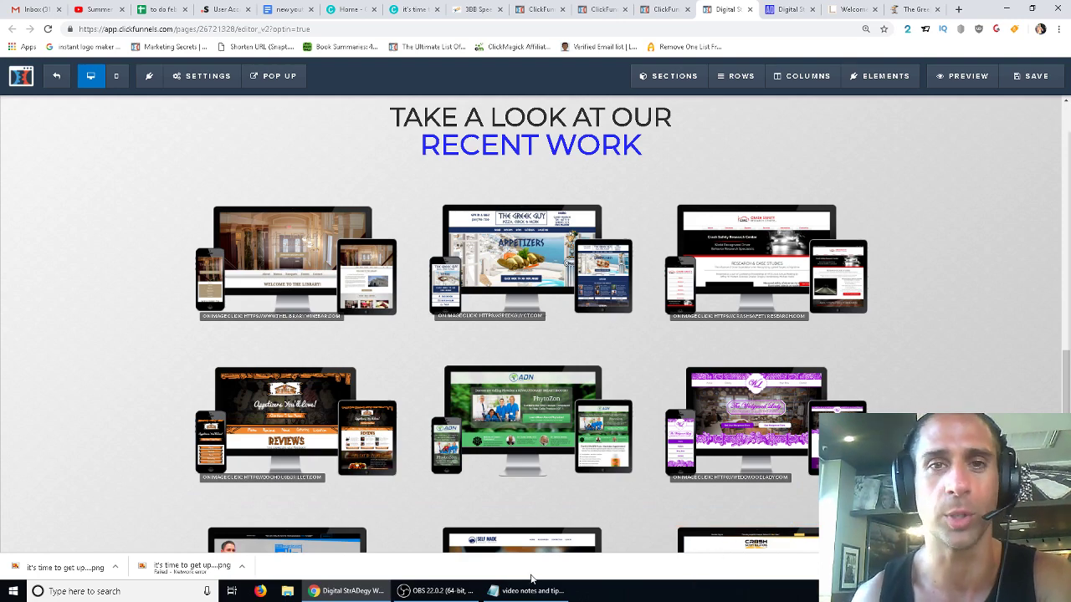
{"action": "left_click", "coordinate": [461, 597]}
{"action": "mouse_move", "coordinate": [347, 591]}
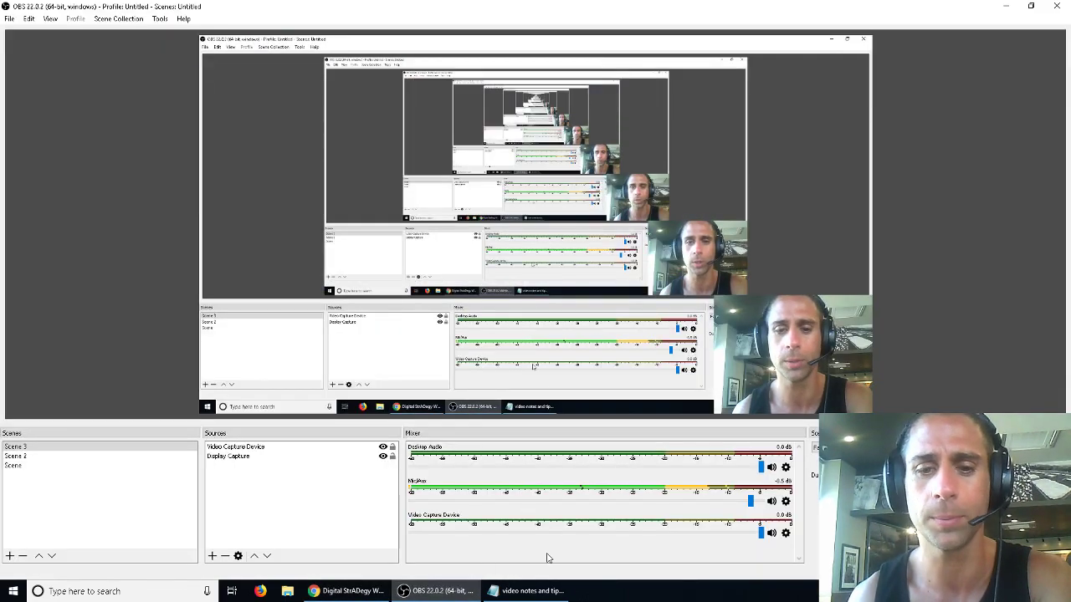
{"action": "left_click", "coordinate": [358, 596]}
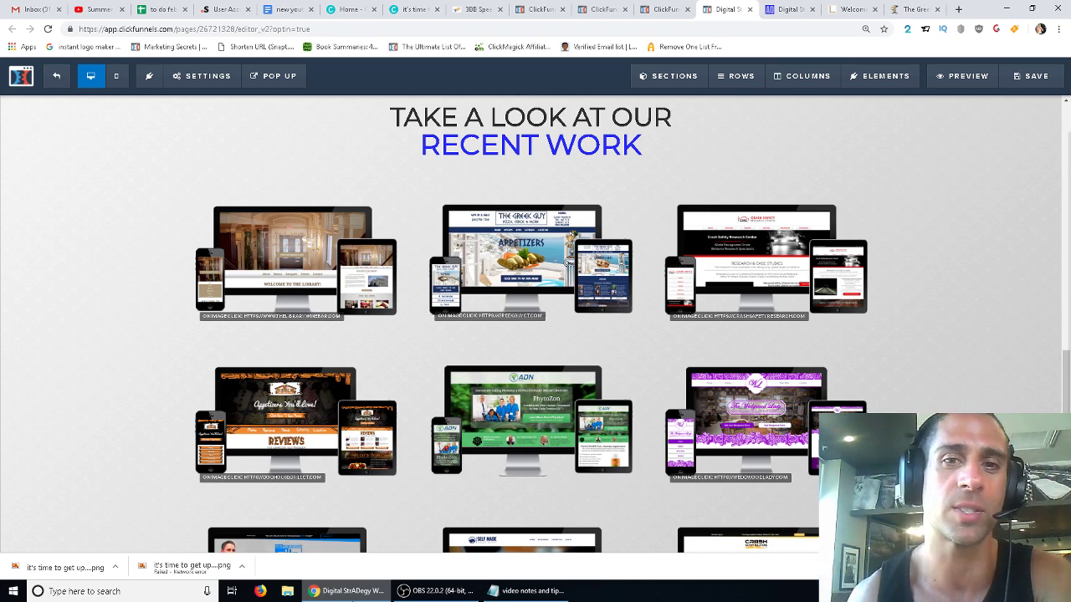
{"action": "right_click", "coordinate": [347, 591]}
{"action": "scroll", "coordinate": [915, 408], "scroll_direction": "up", "scroll_amount": 4}
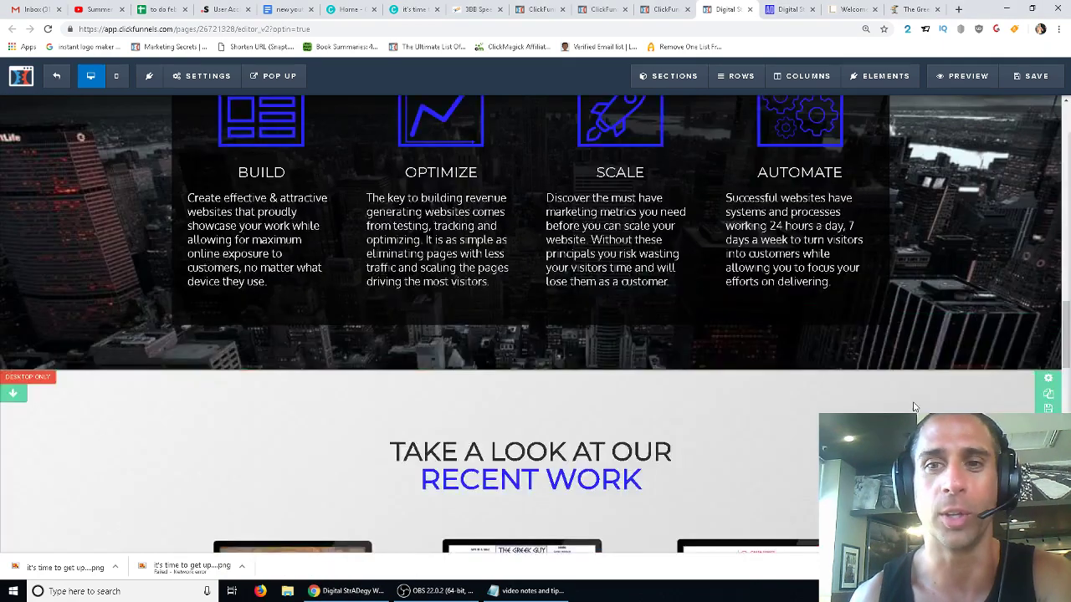
{"action": "scroll", "coordinate": [914, 407], "scroll_direction": "up", "scroll_amount": 5}
{"action": "scroll", "coordinate": [915, 406], "scroll_direction": "up", "scroll_amount": 3}
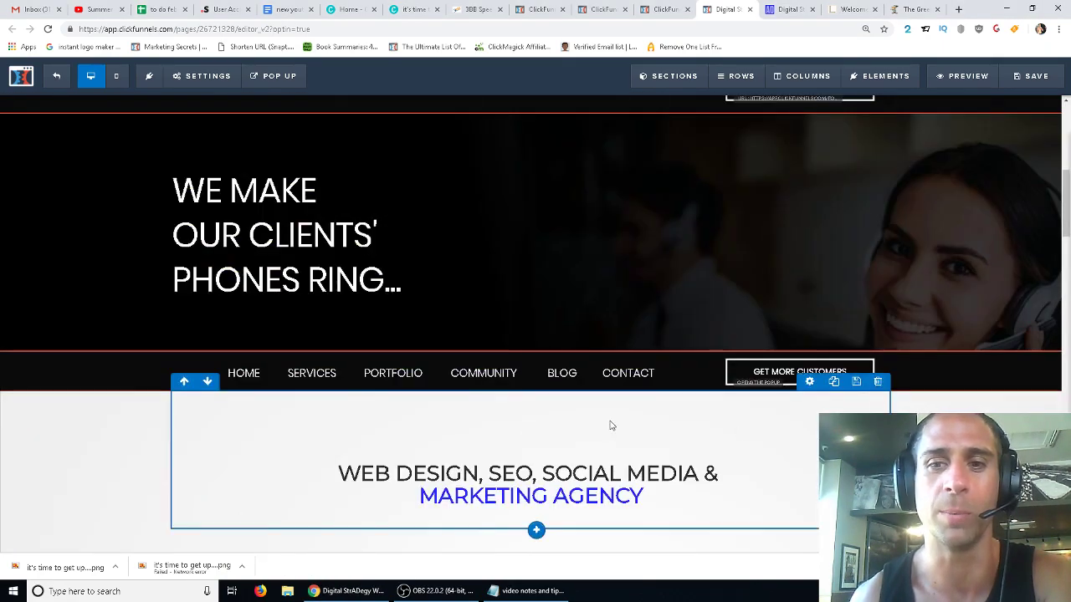
{"action": "scroll", "coordinate": [611, 426], "scroll_direction": "up", "scroll_amount": 3}
{"action": "scroll", "coordinate": [682, 389], "scroll_direction": "up", "scroll_amount": 2}
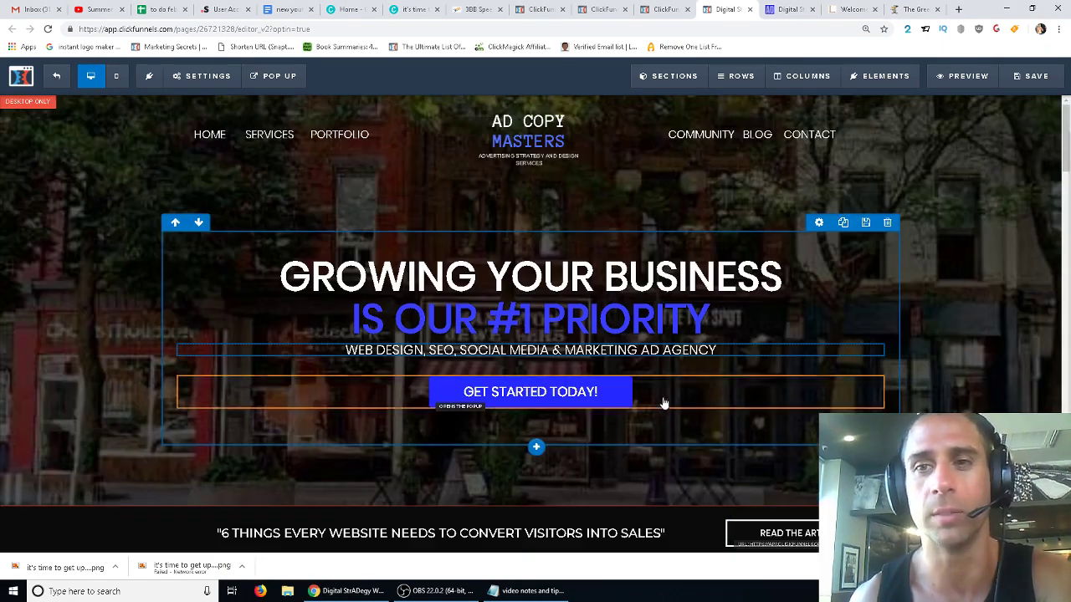